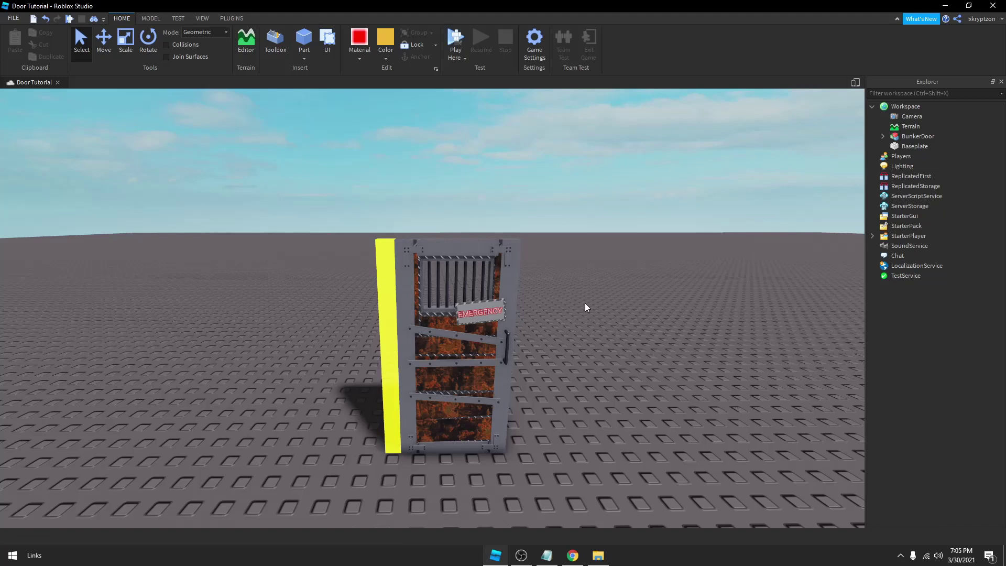
Select the bunker door model and view it from the front
{"action": "right_click_drag", "start_coordinate": [585, 303], "coordinate": [585, 303]}
{"action": "left_click_drag", "start_coordinate": [441, 374], "coordinate": [466, 437]}
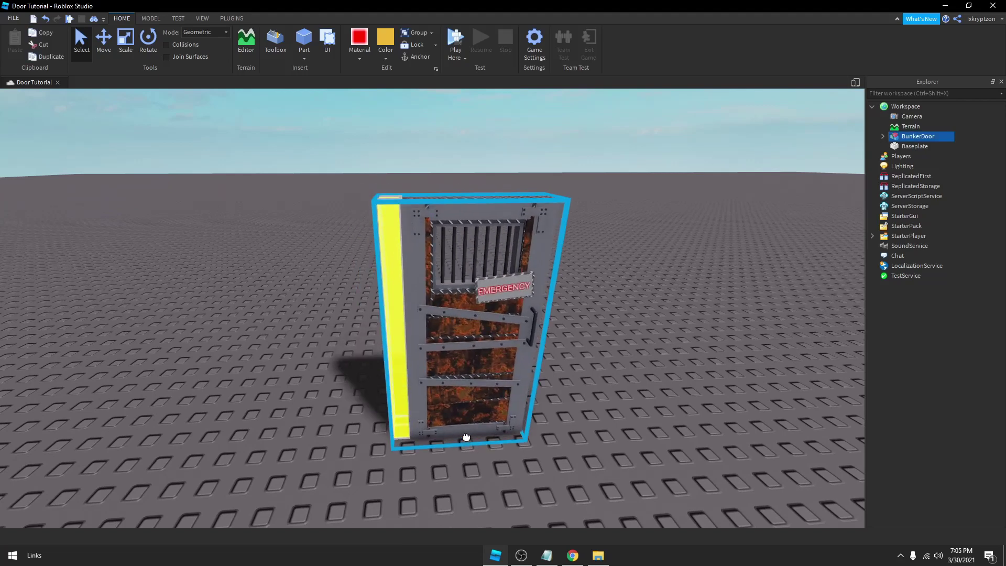
Switch to Chrome and open the "Animated Door Tutorial - Roblox Studio" video from the channel's uploads
{"action": "left_click", "coordinate": [571, 559]}
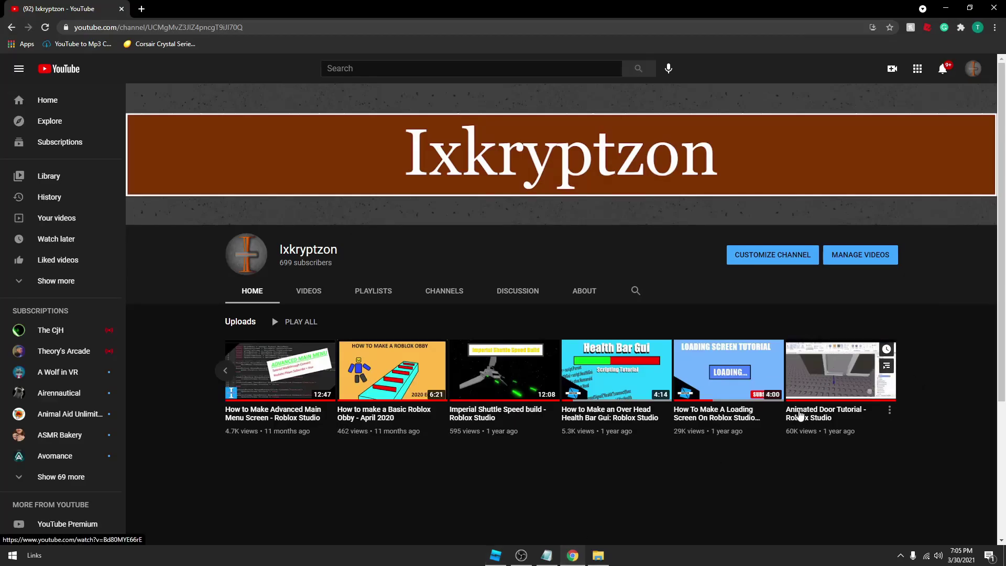
{"action": "left_click", "coordinate": [853, 382]}
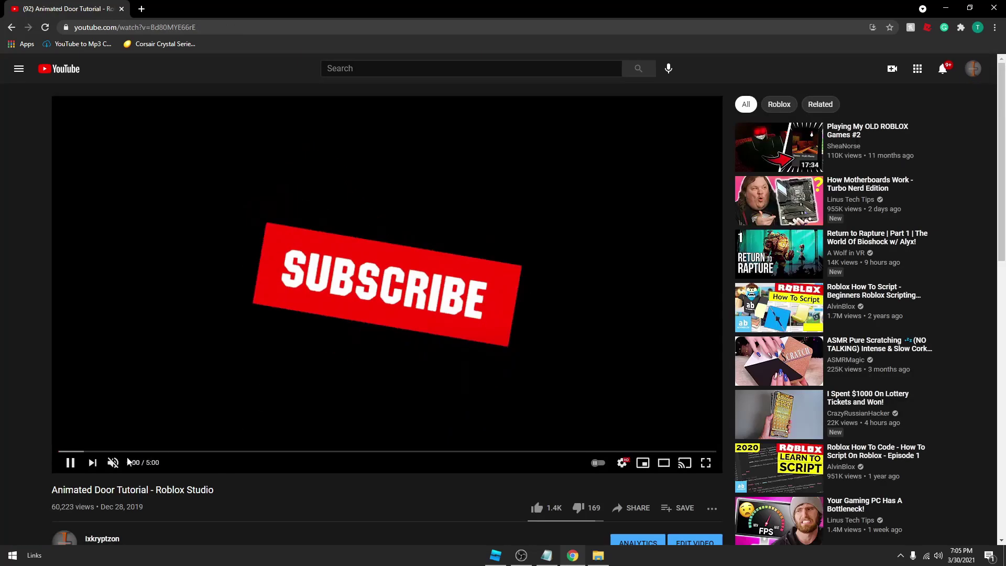
{"action": "scroll", "coordinate": [218, 489], "scroll_direction": "down", "scroll_amount": 1}
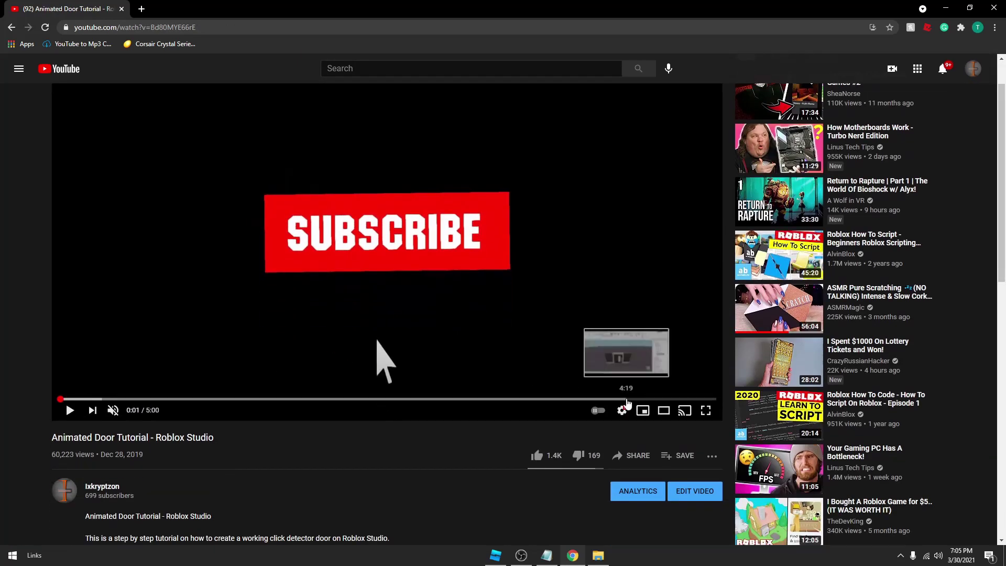
Skip the video ahead to the finished door demonstration at about 4:29 and view it in full screen
{"action": "left_click", "coordinate": [626, 400]}
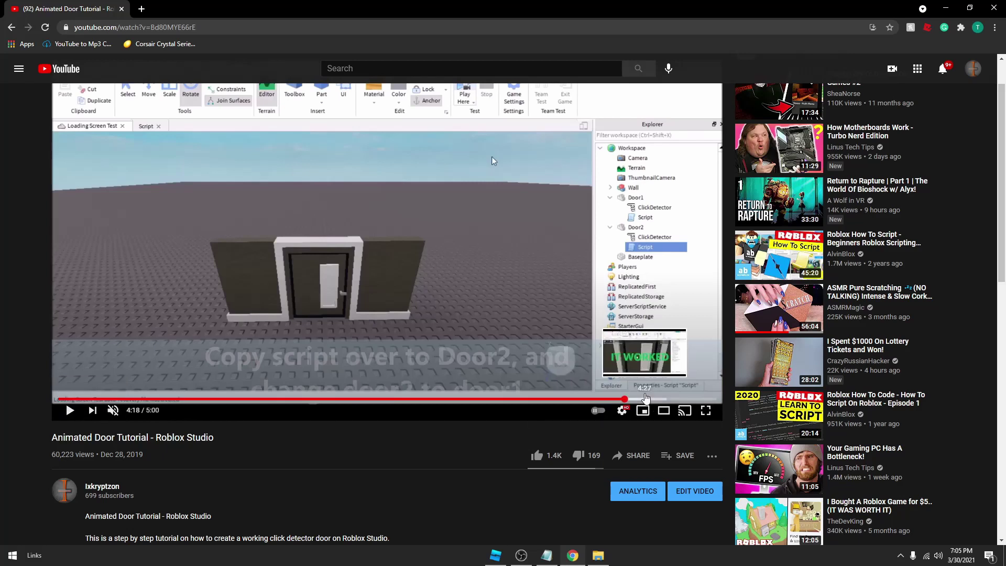
{"action": "left_click", "coordinate": [644, 399]}
{"action": "left_click", "coordinate": [636, 398]}
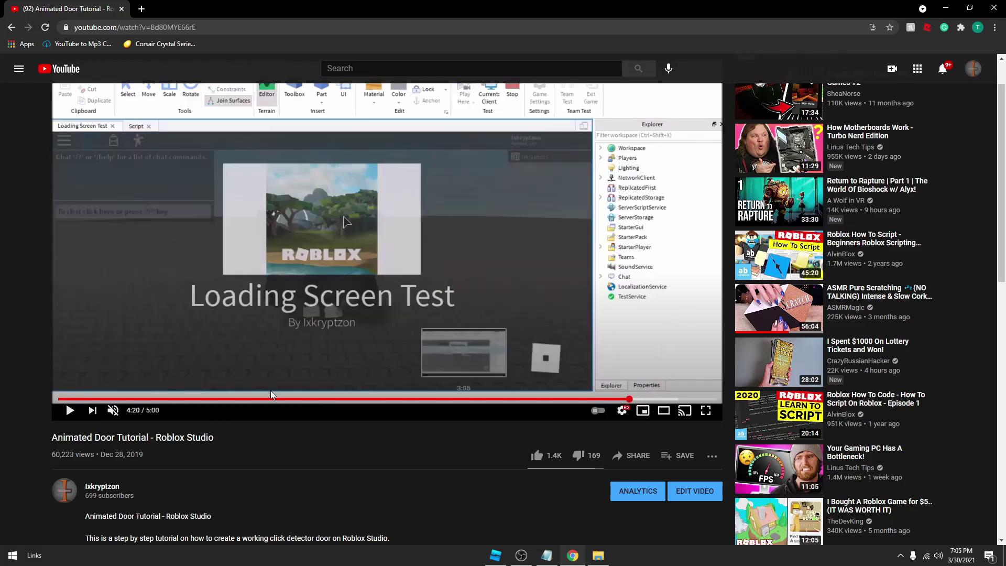
{"action": "left_click", "coordinate": [630, 399]}
{"action": "scroll", "coordinate": [689, 414], "scroll_direction": "down", "scroll_amount": 1}
{"action": "left_click", "coordinate": [706, 356]}
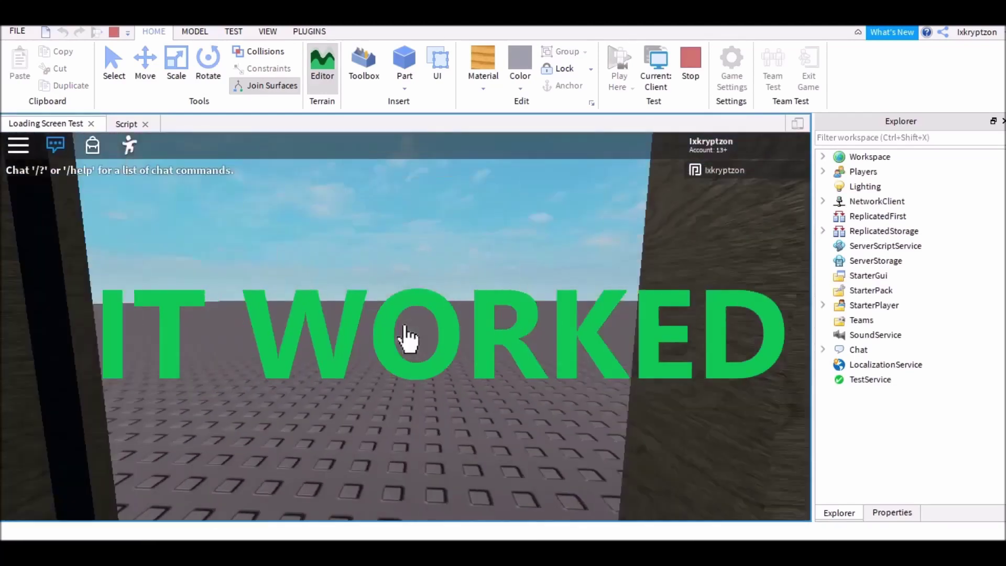
{"action": "left_click", "coordinate": [740, 451]}
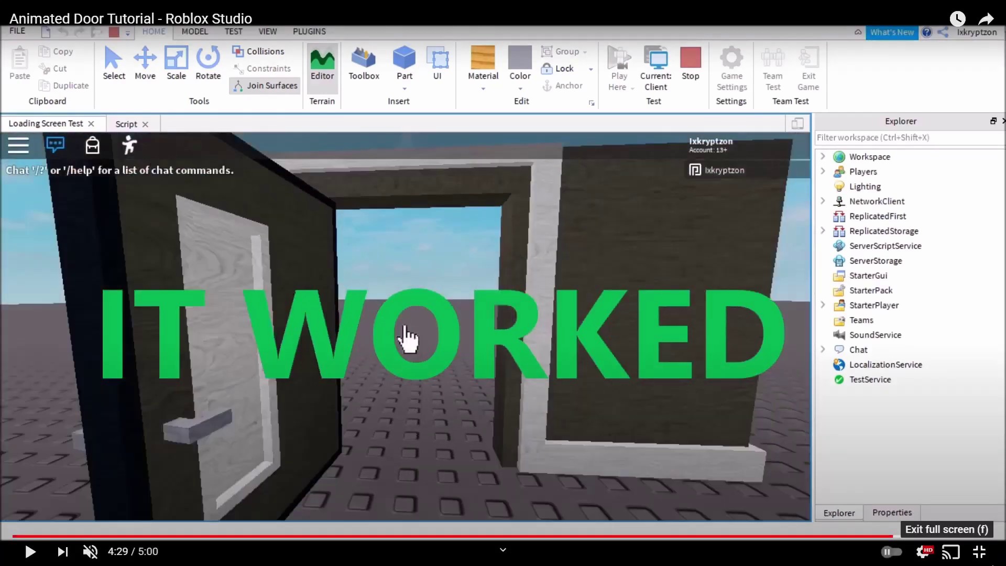
{"action": "left_click", "coordinate": [977, 547]}
Look through the video's description and comments and close its browser tab
{"action": "scroll", "coordinate": [297, 376], "scroll_direction": "down", "scroll_amount": 2}
{"action": "scroll", "coordinate": [297, 376], "scroll_direction": "down", "scroll_amount": 2}
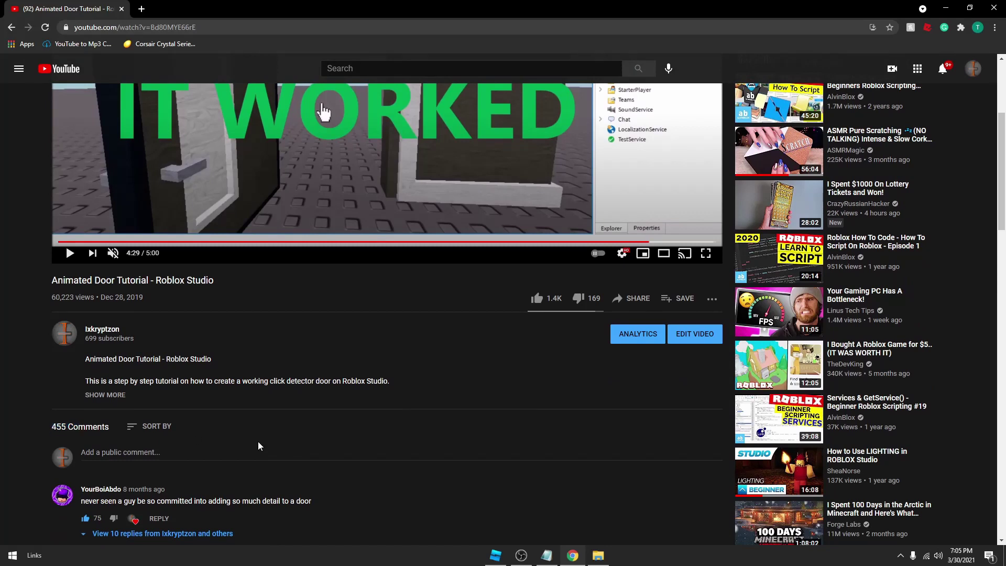
{"action": "scroll", "coordinate": [293, 451], "scroll_direction": "up", "scroll_amount": 2}
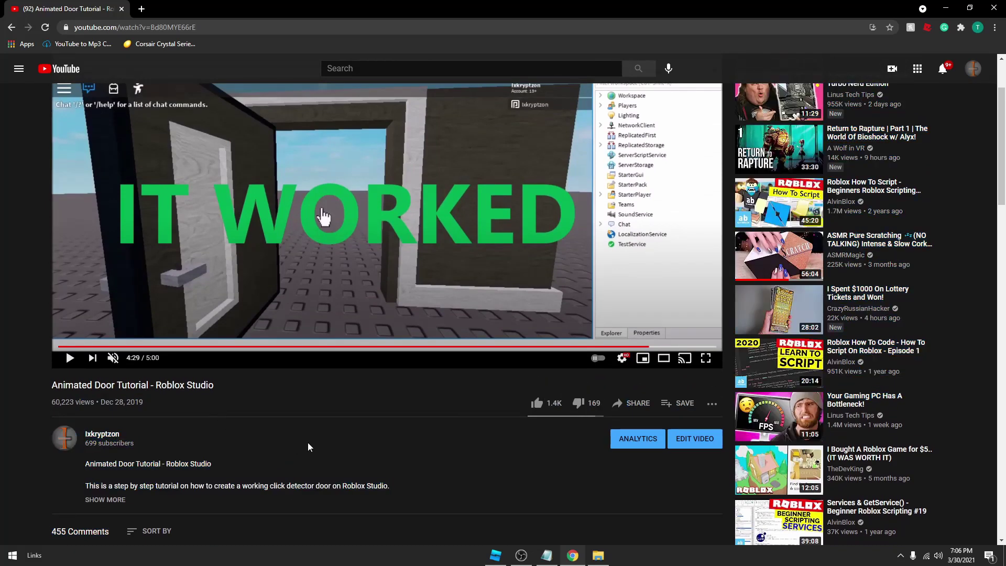
{"action": "scroll", "coordinate": [309, 447], "scroll_direction": "up", "scroll_amount": 2}
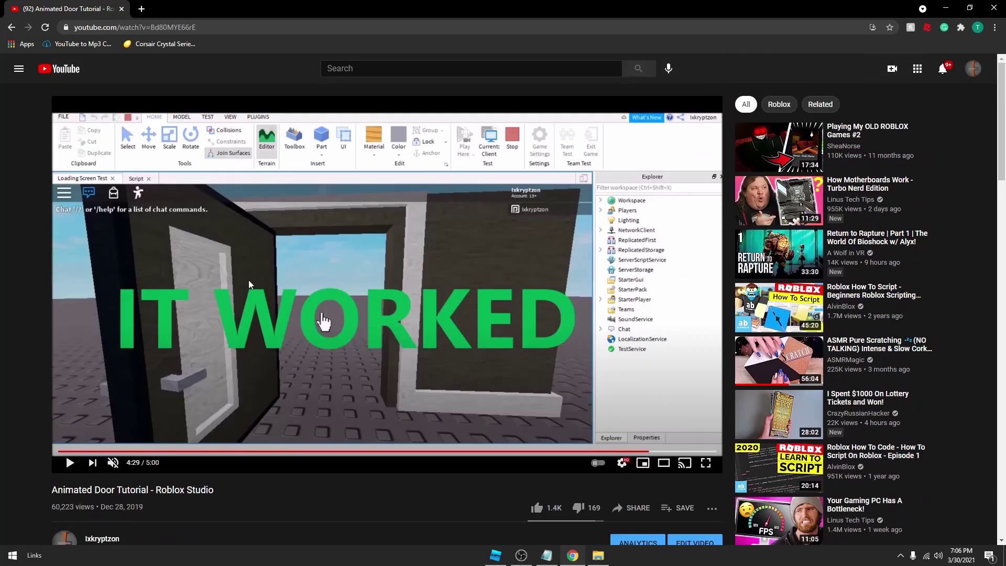
{"action": "left_click", "coordinate": [121, 9]}
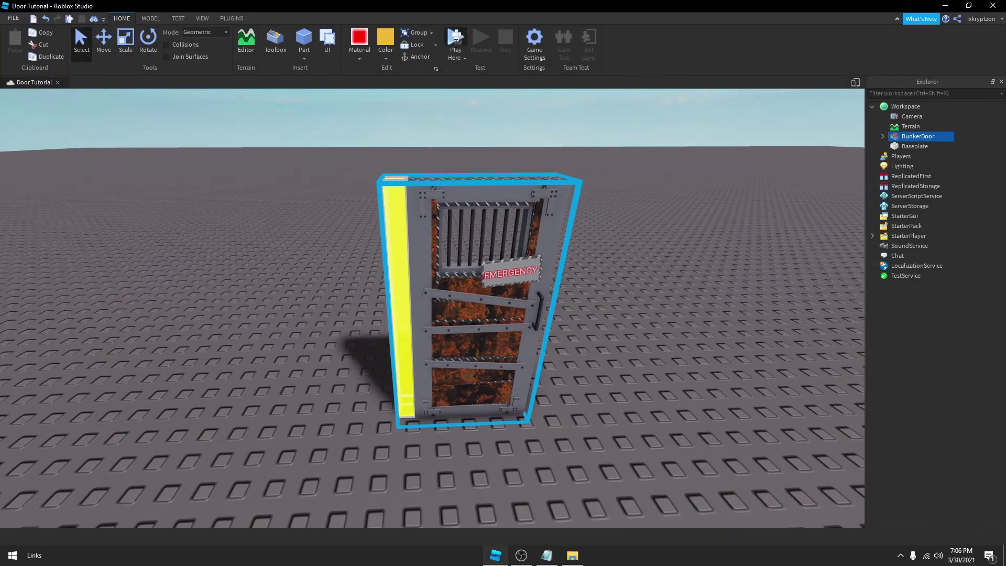
Start a playtest in Roblox Studio and operate the bunker door twice through its Open Door prompt
{"action": "left_click", "coordinate": [455, 47]}
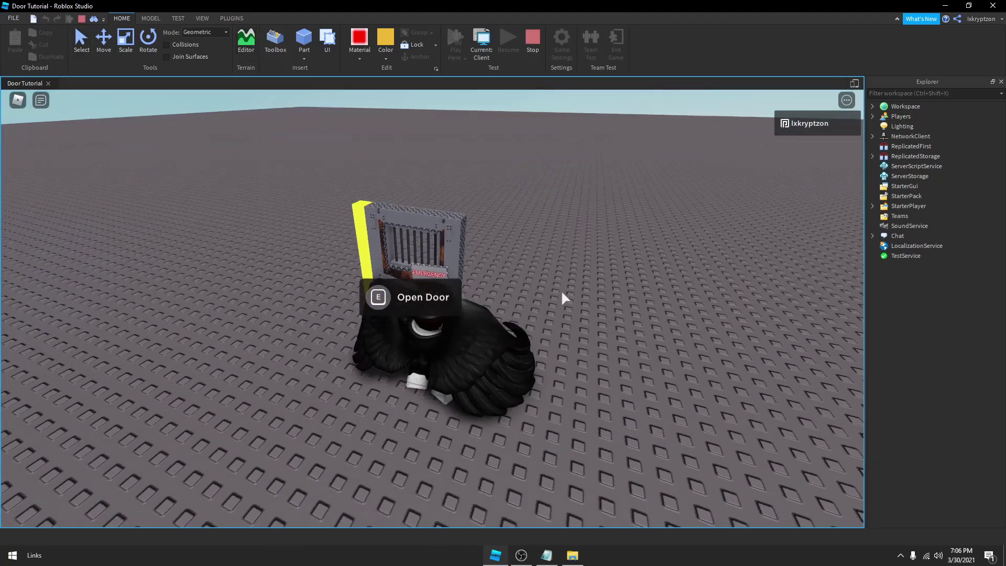
{"action": "key", "text": "e"}
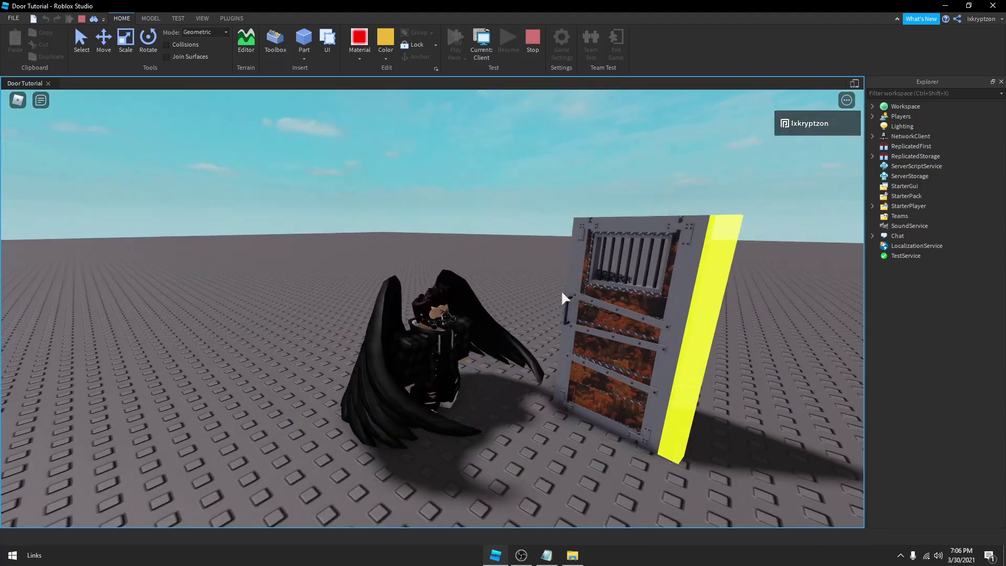
{"action": "right_click_drag", "start_coordinate": [561, 298], "coordinate": [562, 298]}
{"action": "key", "text": "e"}
{"action": "scroll", "coordinate": [562, 298], "scroll_direction": "up", "scroll_amount": 5}
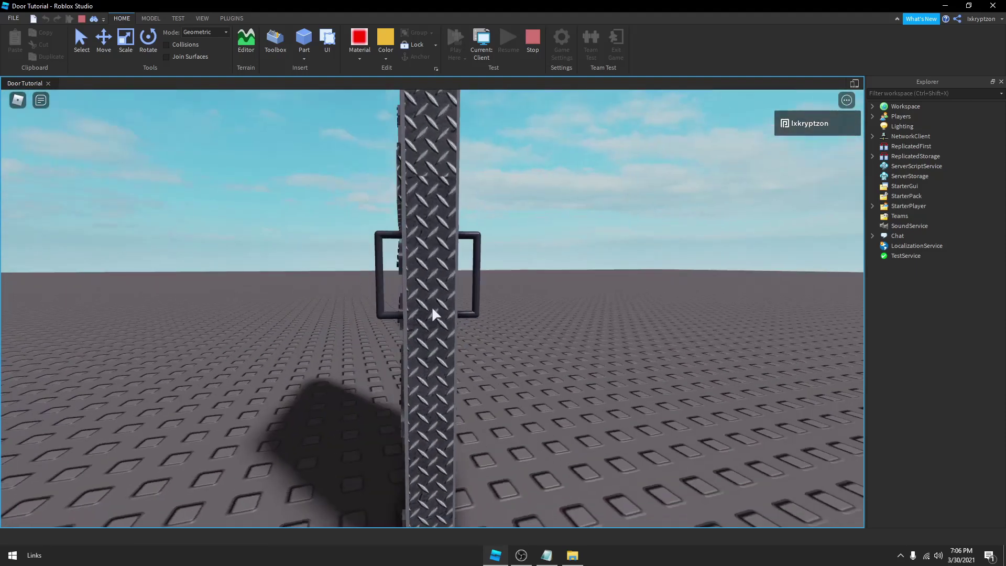
Walk around the bunker door in the playtest and examine its rusted panels, barred window, emergency sign and handle
{"action": "key", "text": "s"}
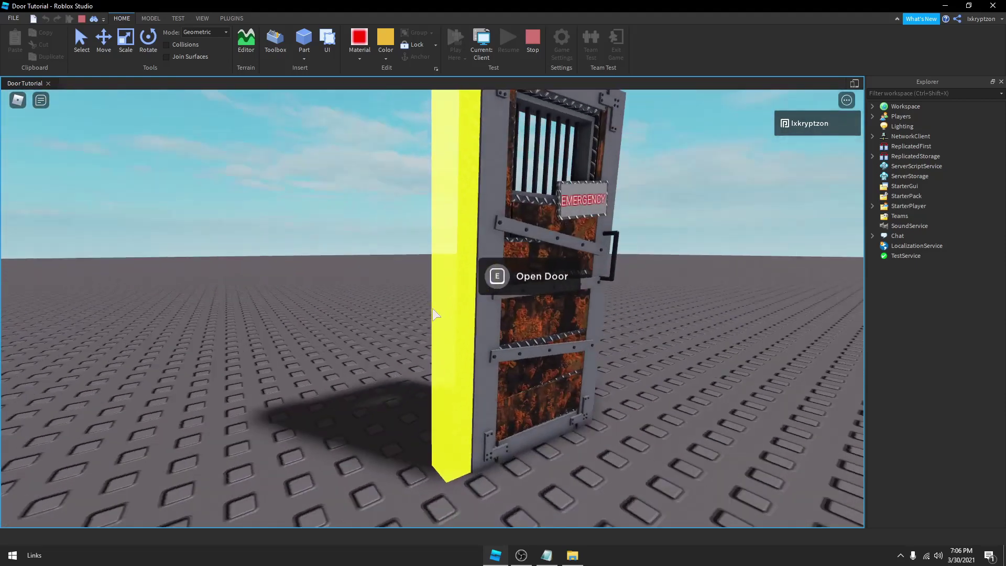
{"action": "key", "text": "w"}
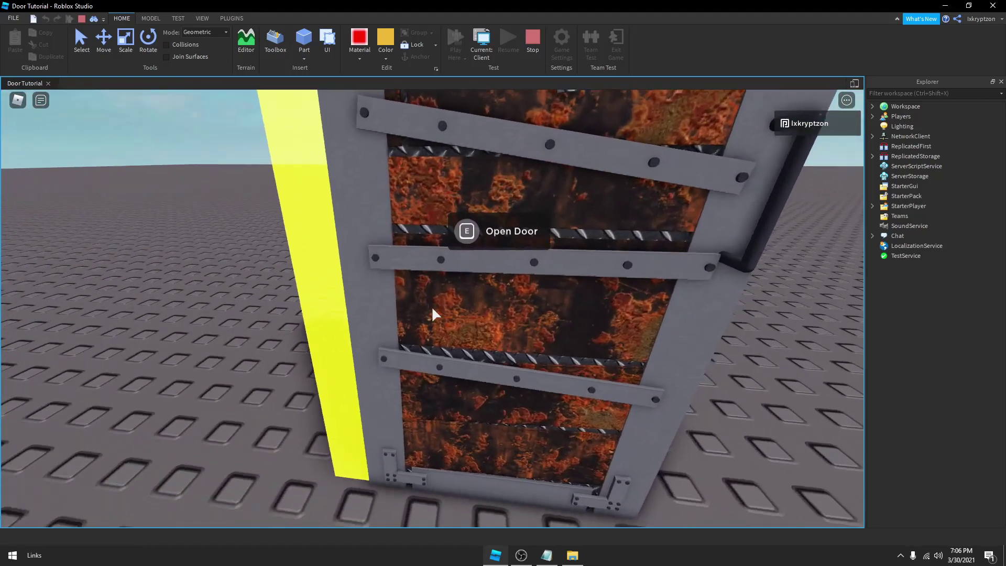
{"action": "key", "text": "s"}
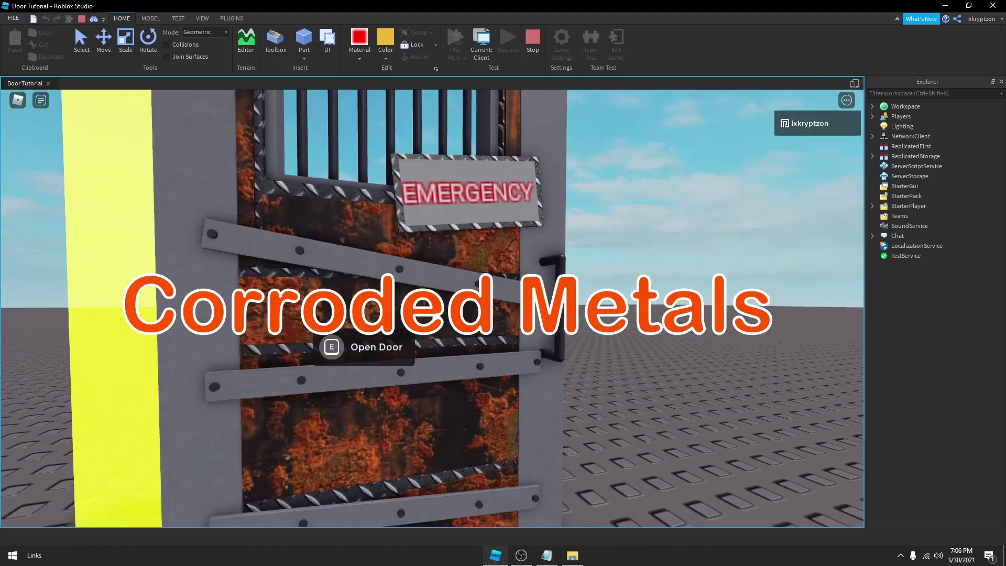
{"action": "key", "text": "d"}
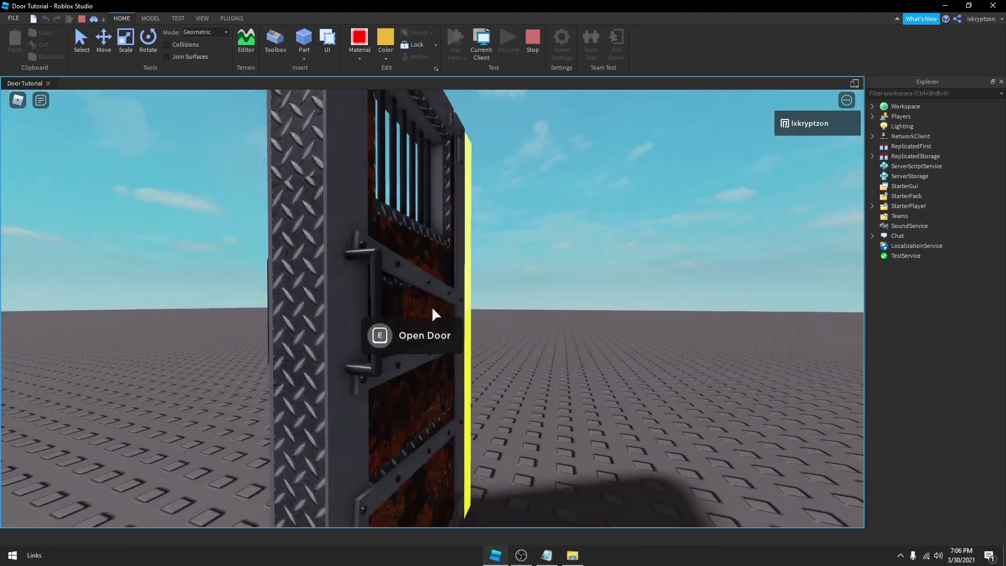
{"action": "key", "text": "a"}
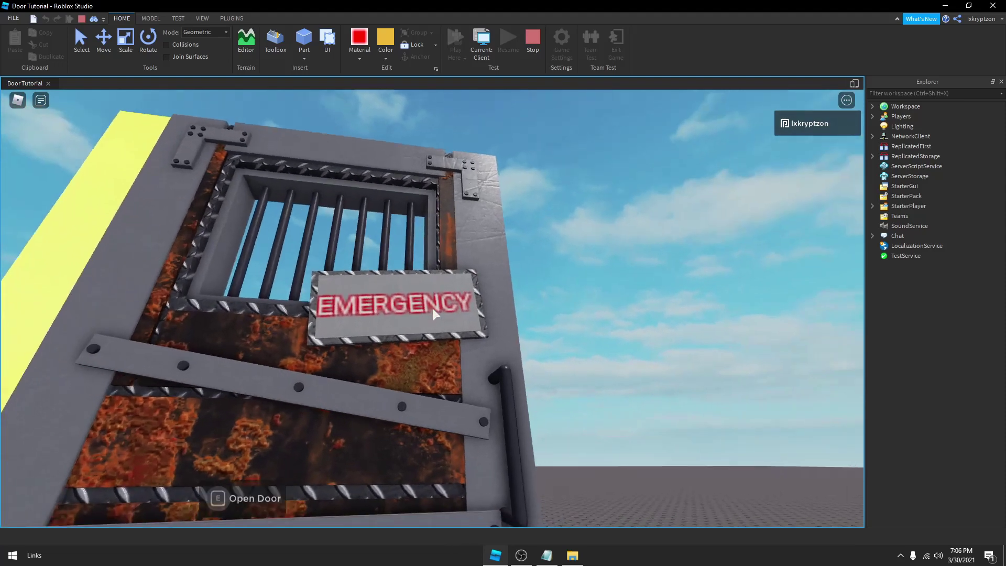
{"action": "key", "text": "s"}
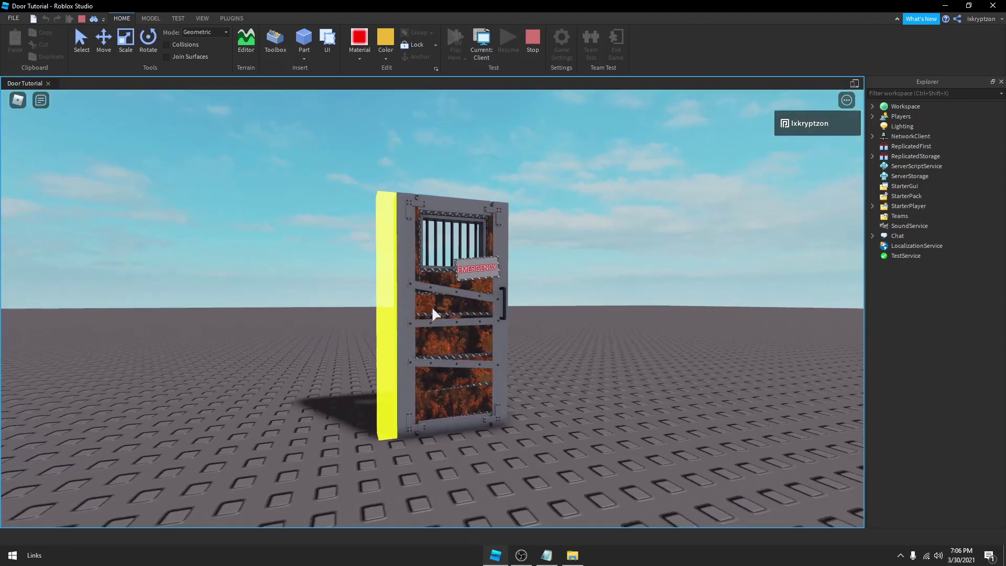
{"action": "key", "text": "w"}
{"action": "key", "text": "d"}
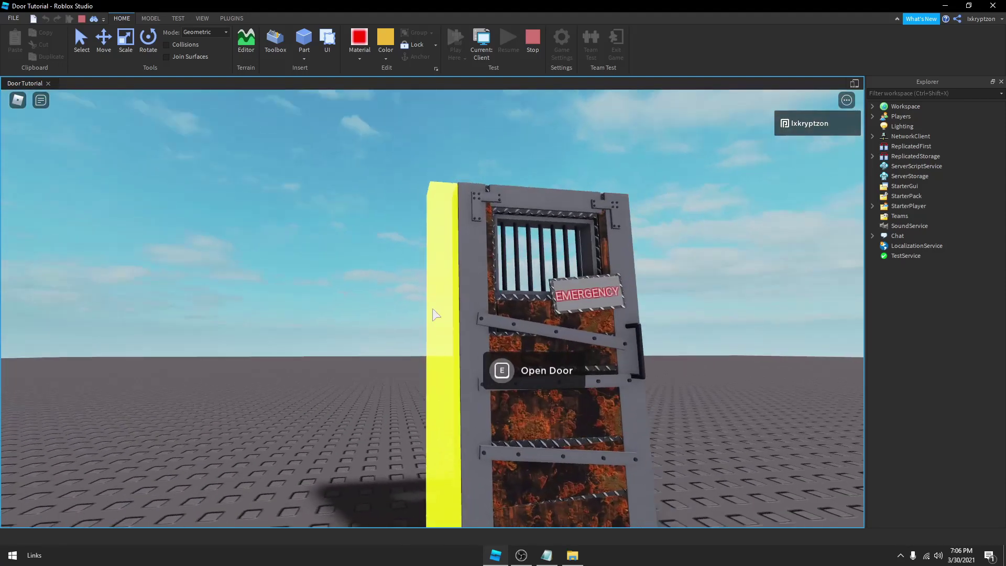
{"action": "key", "text": "w"}
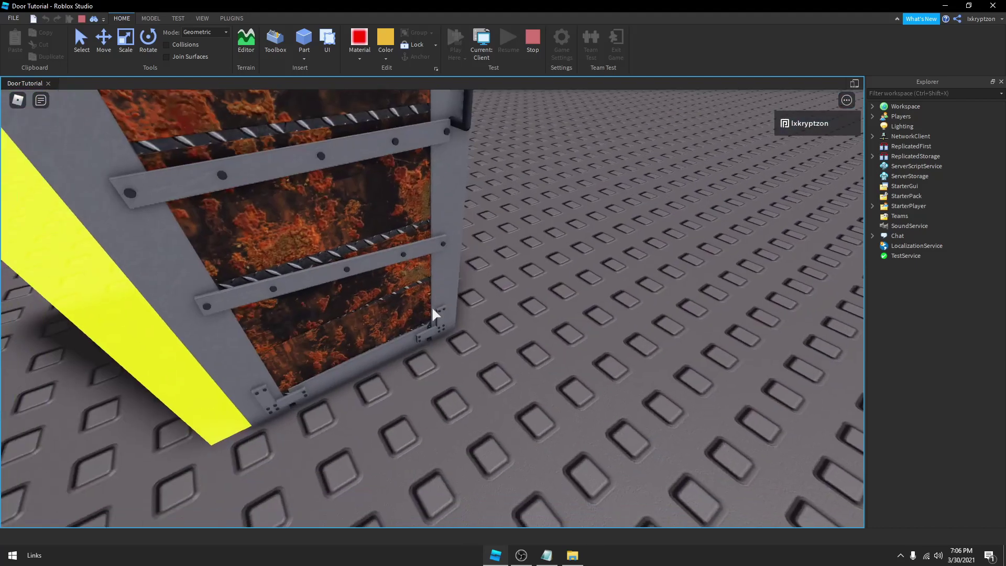
{"action": "right_click_drag", "start_coordinate": [432, 309], "coordinate": [433, 314]}
{"action": "scroll", "coordinate": [433, 309], "scroll_direction": "down", "scroll_amount": 3}
{"action": "right_click_drag", "start_coordinate": [447, 231], "coordinate": [447, 231]}
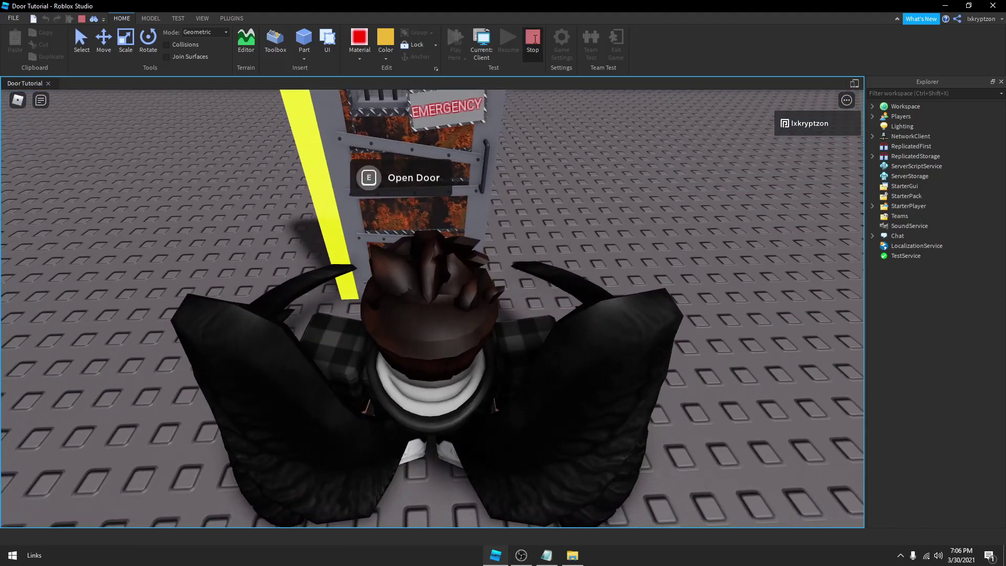
Stop the playtest and insert a new block part on the baseplate beside the bunker door
{"action": "left_click", "coordinate": [535, 39]}
{"action": "right_click_drag", "start_coordinate": [517, 193], "coordinate": [520, 227]}
{"action": "scroll", "coordinate": [520, 227], "scroll_direction": "down", "scroll_amount": 3}
{"action": "left_click", "coordinate": [473, 259]}
{"action": "key", "text": "d"}
{"action": "key", "text": "w"}
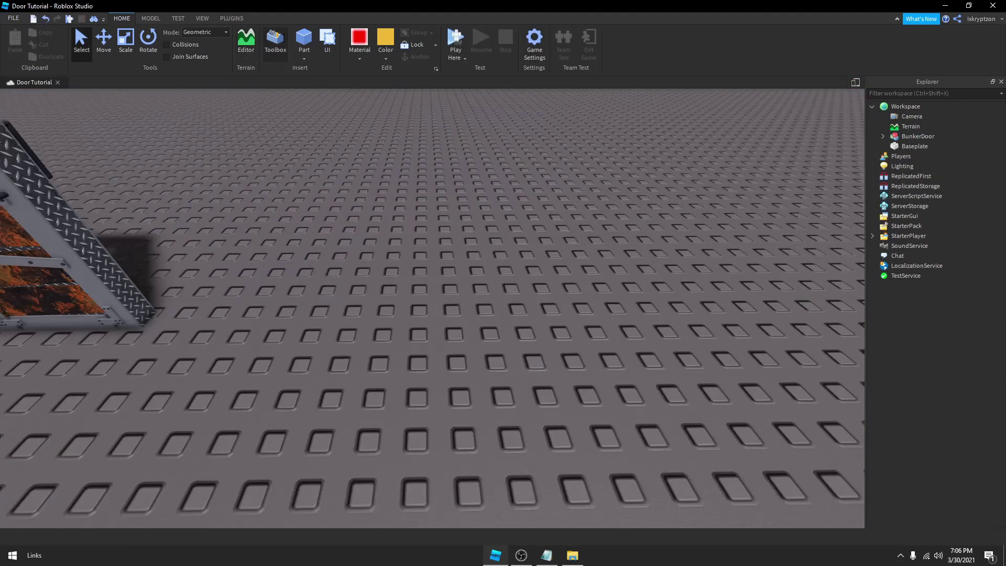
{"action": "key", "text": "a"}
{"action": "left_click", "coordinate": [306, 38]}
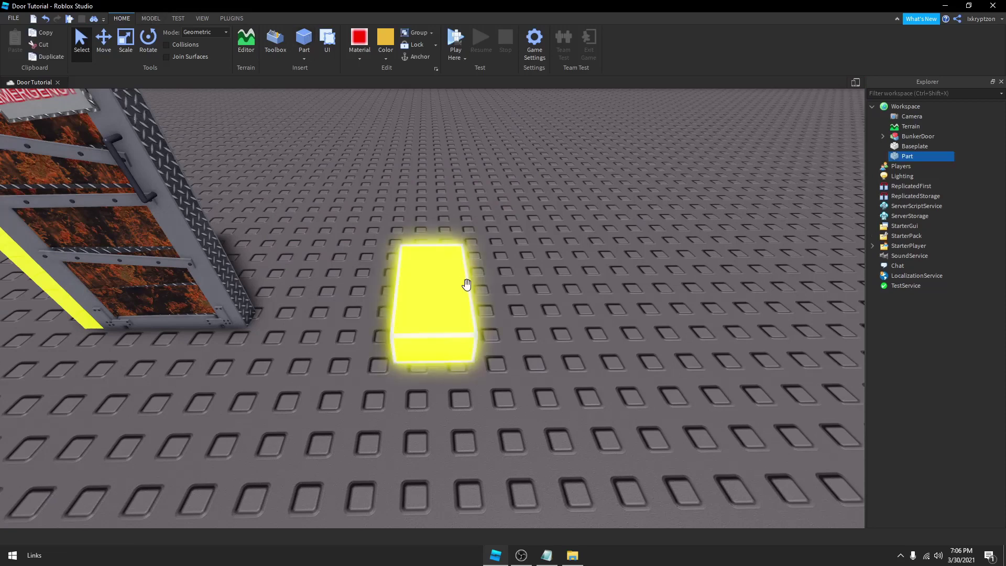
{"action": "left_click_drag", "start_coordinate": [460, 305], "coordinate": [446, 246]}
Scale the new part into a tall, thin slab that forms the basic door shape
{"action": "left_click", "coordinate": [150, 18]}
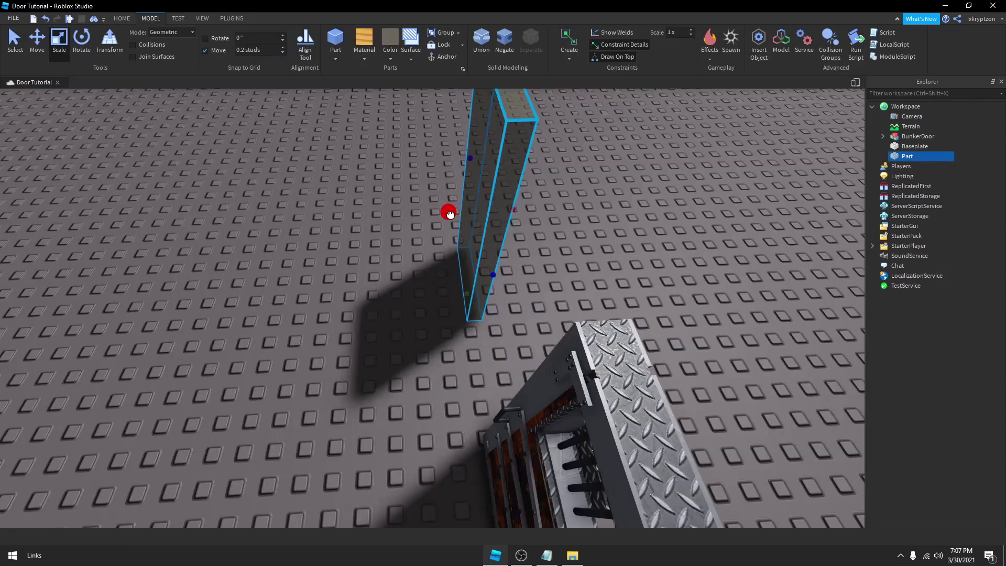
{"action": "scroll", "coordinate": [448, 213], "scroll_direction": "down", "scroll_amount": 5}
{"action": "right_click_drag", "start_coordinate": [448, 213], "coordinate": [447, 214]}
{"action": "left_click_drag", "start_coordinate": [415, 285], "coordinate": [500, 310]}
{"action": "left_click", "coordinate": [531, 339]}
{"action": "scroll", "coordinate": [531, 338], "scroll_direction": "up", "scroll_amount": 6}
{"action": "right_click_drag", "start_coordinate": [531, 339], "coordinate": [531, 338]}
{"action": "right_click_drag", "start_coordinate": [614, 319], "coordinate": [612, 328]}
{"action": "scroll", "coordinate": [532, 321], "scroll_direction": "up", "scroll_amount": 5}
{"action": "left_click", "coordinate": [449, 310]}
{"action": "right_click_drag", "start_coordinate": [442, 172], "coordinate": [421, 169]}
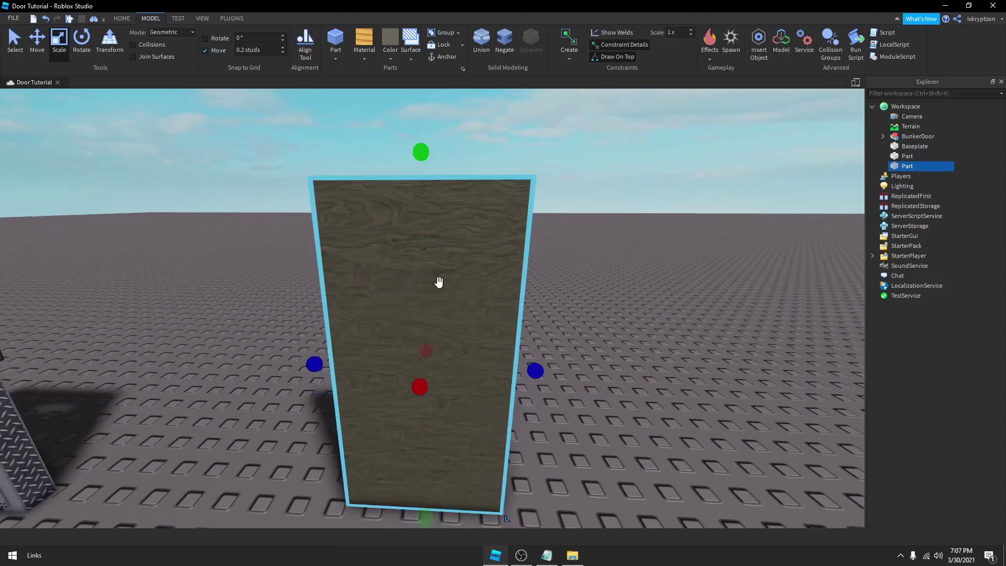
Shorten and duplicate the door slab, resizing the pieces to form a door panel around a tall window opening
{"action": "mouse_move", "coordinate": [416, 511]}
{"action": "left_mouse_down"}
{"action": "mouse_move", "coordinate": [421, 247]}
{"action": "mouse_move", "coordinate": [428, 324]}
{"action": "mouse_move", "coordinate": [420, 203]}
{"action": "mouse_move", "coordinate": [426, 517]}
{"action": "left_mouse_up"}
{"action": "key", "text": "ctrl+d"}
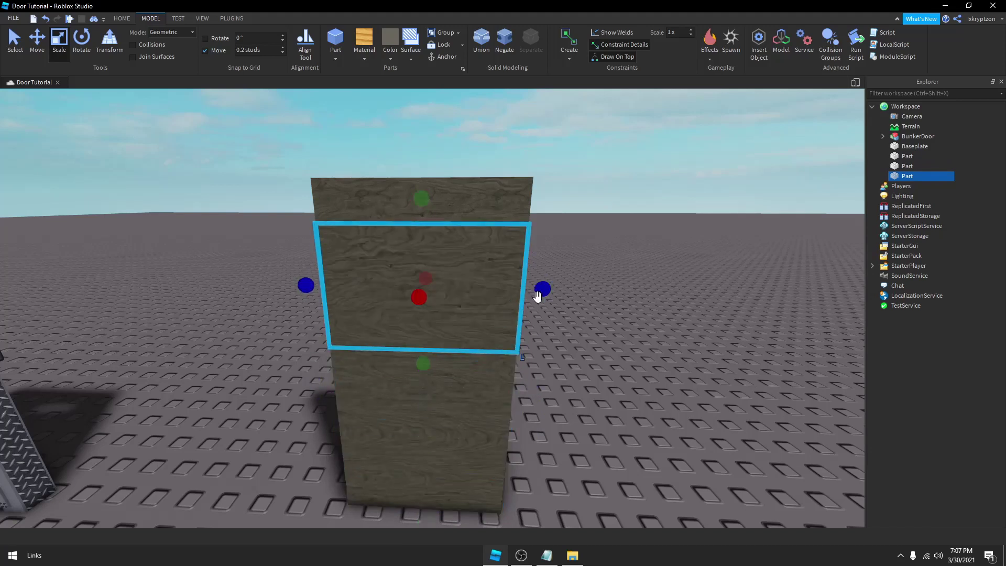
{"action": "mouse_move", "coordinate": [544, 289]}
{"action": "left_mouse_down"}
{"action": "mouse_move", "coordinate": [441, 284]}
{"action": "mouse_move", "coordinate": [549, 294]}
{"action": "left_mouse_up"}
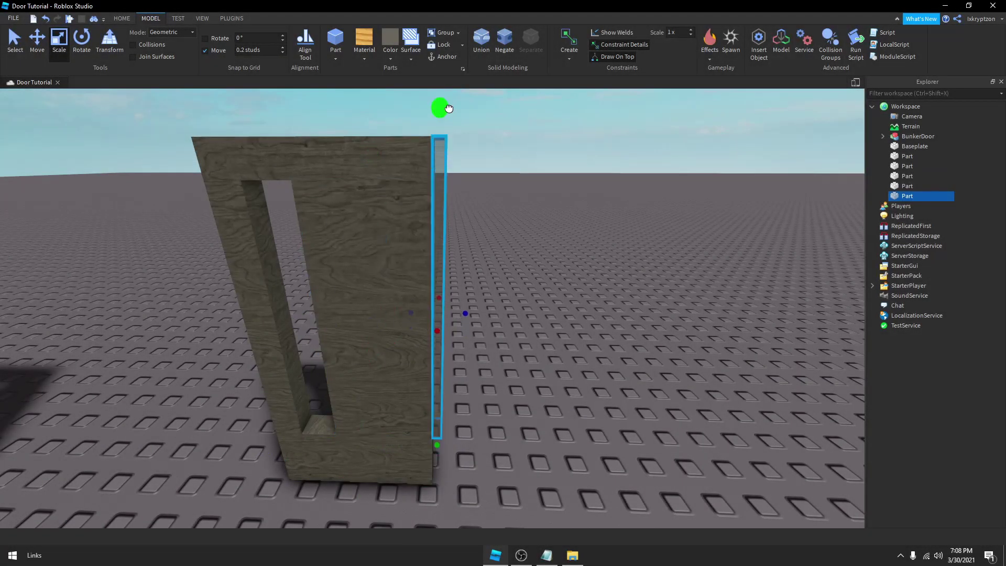
Fit the thin strip to the full height of the door's side edge and place a duplicate along the opposite edge
{"action": "scroll", "coordinate": [502, 164], "scroll_direction": "down", "scroll_amount": 3}
{"action": "right_click_drag", "start_coordinate": [501, 164], "coordinate": [511, 204]}
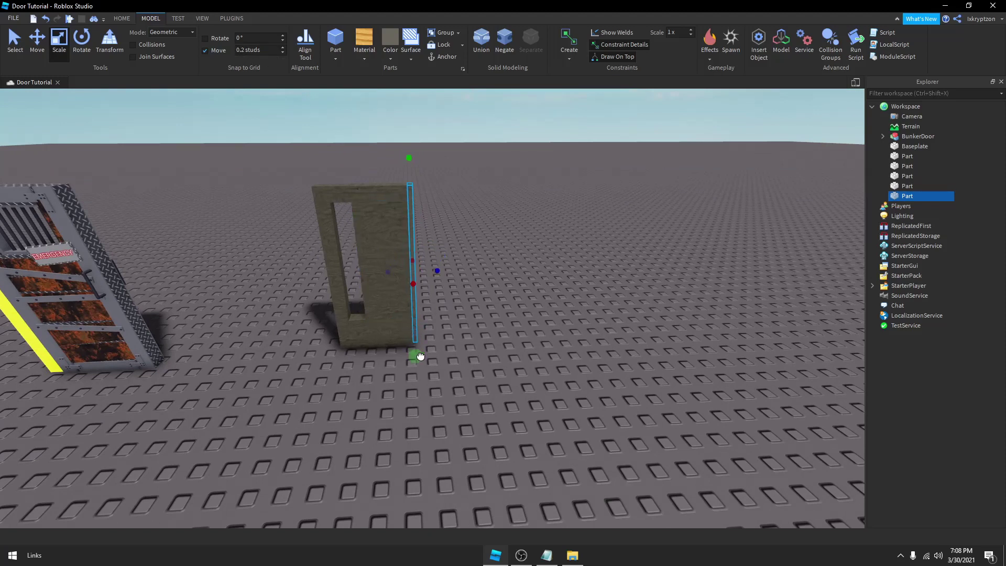
{"action": "scroll", "coordinate": [422, 353], "scroll_direction": "up", "scroll_amount": 4}
{"action": "right_click_drag", "start_coordinate": [428, 348], "coordinate": [427, 344]}
{"action": "scroll", "coordinate": [411, 269], "scroll_direction": "down", "scroll_amount": 3}
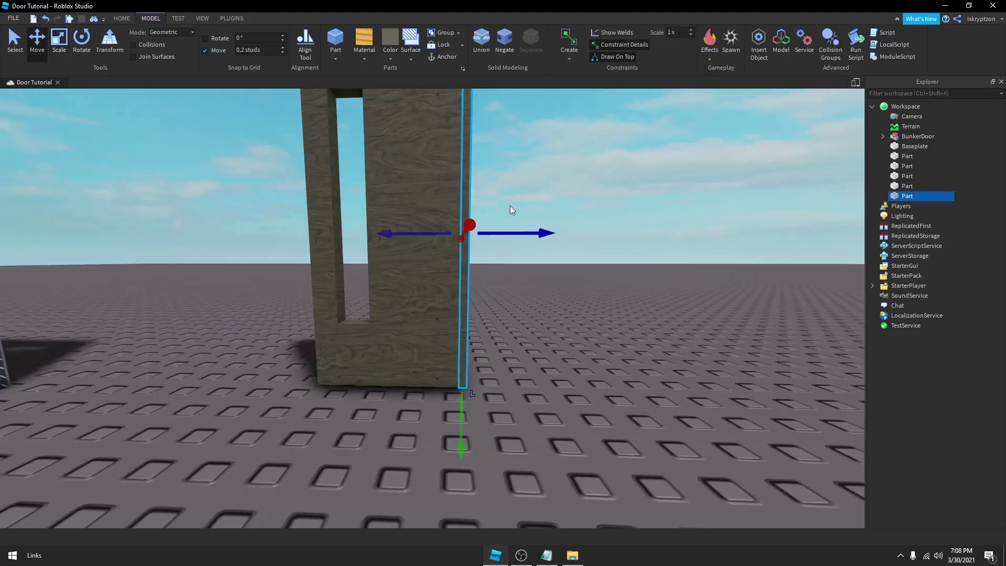
{"action": "key", "text": "ctrl+d"}
{"action": "left_click_drag", "start_coordinate": [513, 233], "coordinate": [380, 239]}
{"action": "right_click_drag", "start_coordinate": [370, 239], "coordinate": [370, 294]}
{"action": "scroll", "coordinate": [371, 239], "scroll_direction": "down", "scroll_amount": 3}
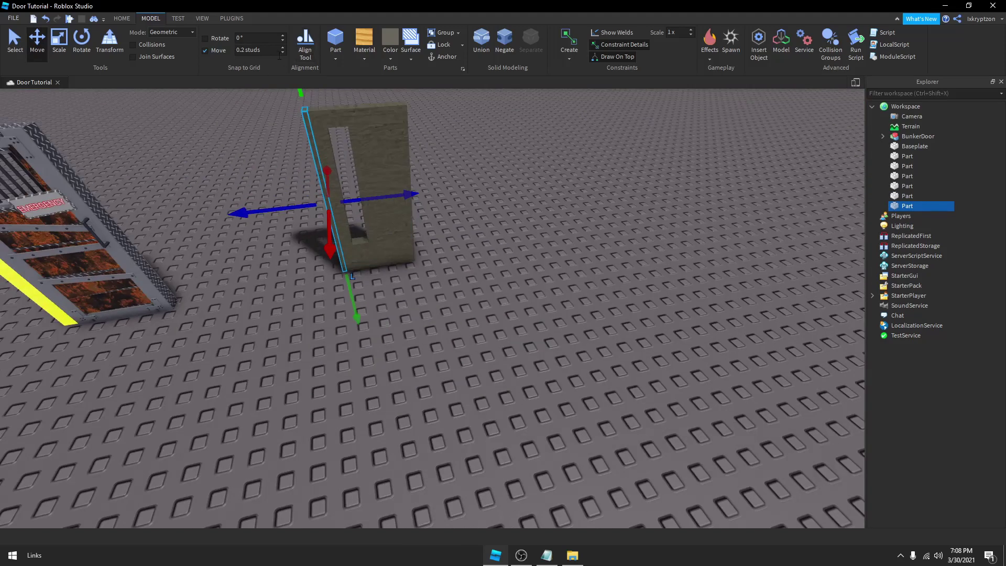
Insert another part near the windowed door and scale it into a tall, thin slab using 1-stud increments
{"action": "left_click", "coordinate": [335, 39]}
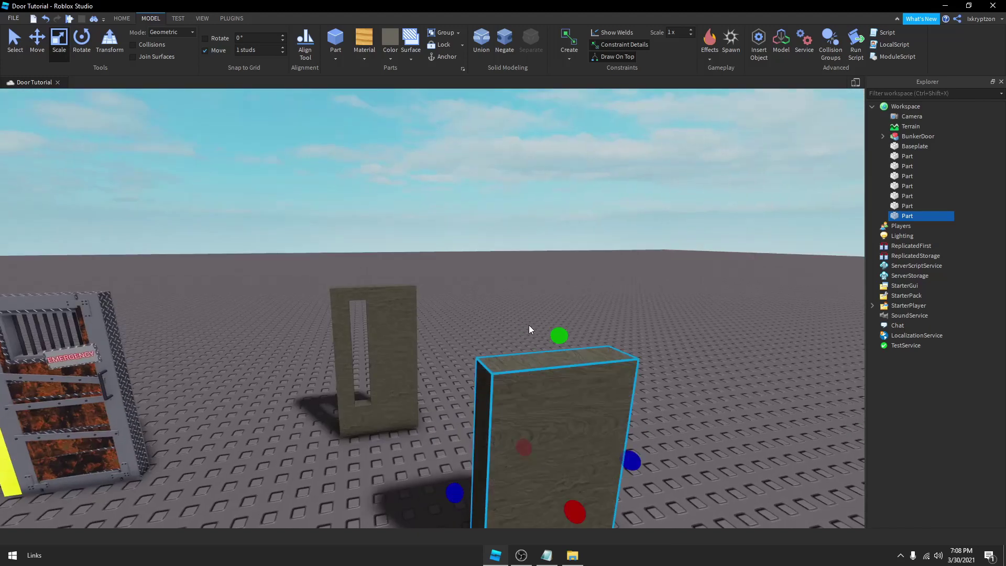
{"action": "scroll", "coordinate": [530, 329], "scroll_direction": "down", "scroll_amount": 3}
{"action": "mouse_move", "coordinate": [506, 355]}
{"action": "left_mouse_down"}
{"action": "mouse_move", "coordinate": [473, 352]}
{"action": "mouse_move", "coordinate": [525, 353]}
{"action": "left_mouse_up"}
{"action": "left_click_drag", "start_coordinate": [467, 274], "coordinate": [465, 212]}
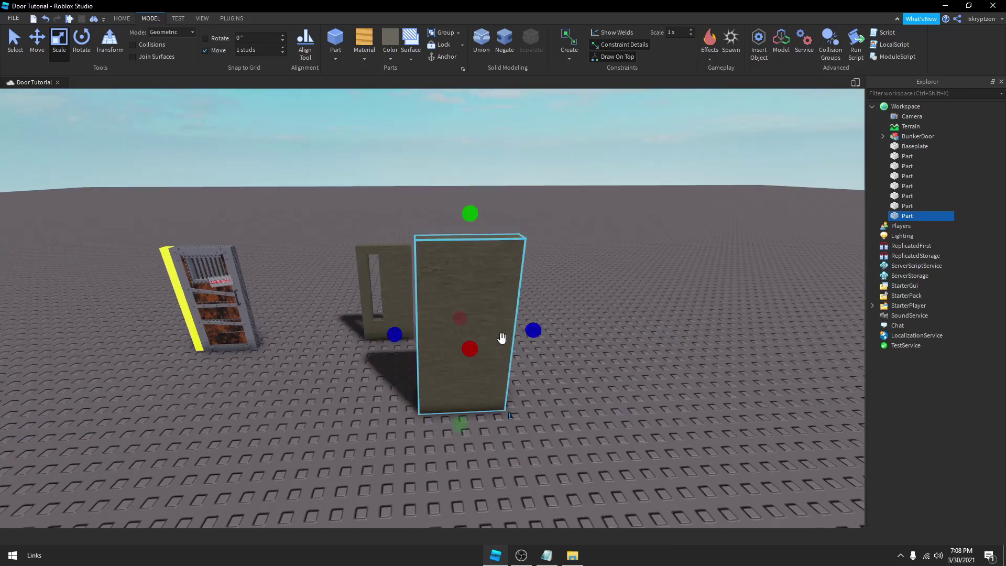
Delete the extra solid slab in front of the windowed door together with its shrunken duplicate
{"action": "key", "text": "ctrl+d"}
{"action": "left_click_drag", "start_coordinate": [532, 330], "coordinate": [399, 335]}
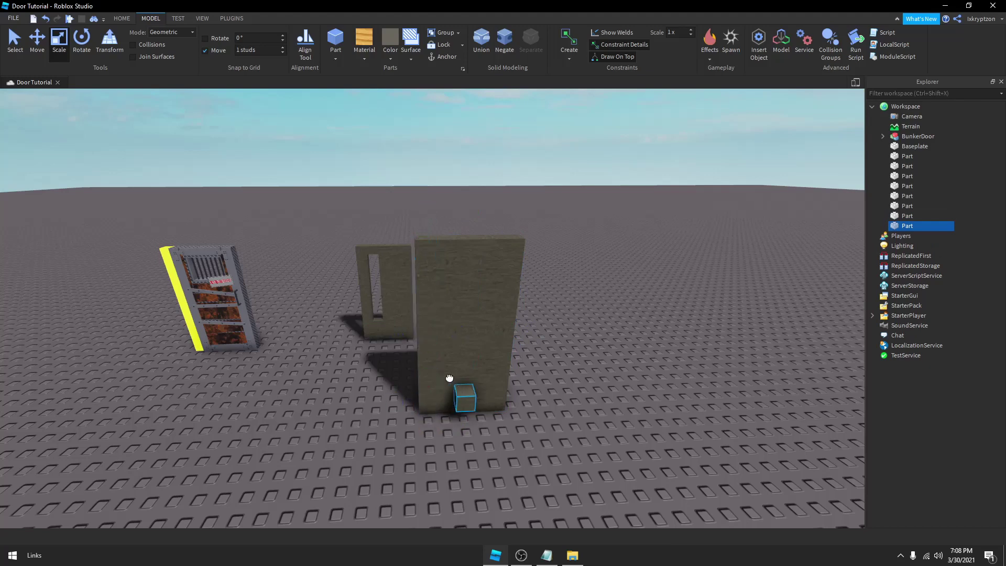
{"action": "right_click_drag", "start_coordinate": [441, 340], "coordinate": [532, 398]}
{"action": "key", "text": "a"}
{"action": "left_click", "coordinate": [498, 363]}
{"action": "left_click", "coordinate": [498, 330]}
{"action": "key", "text": "Delete"}
{"action": "left_click", "coordinate": [498, 330]}
{"action": "key", "text": "Delete"}
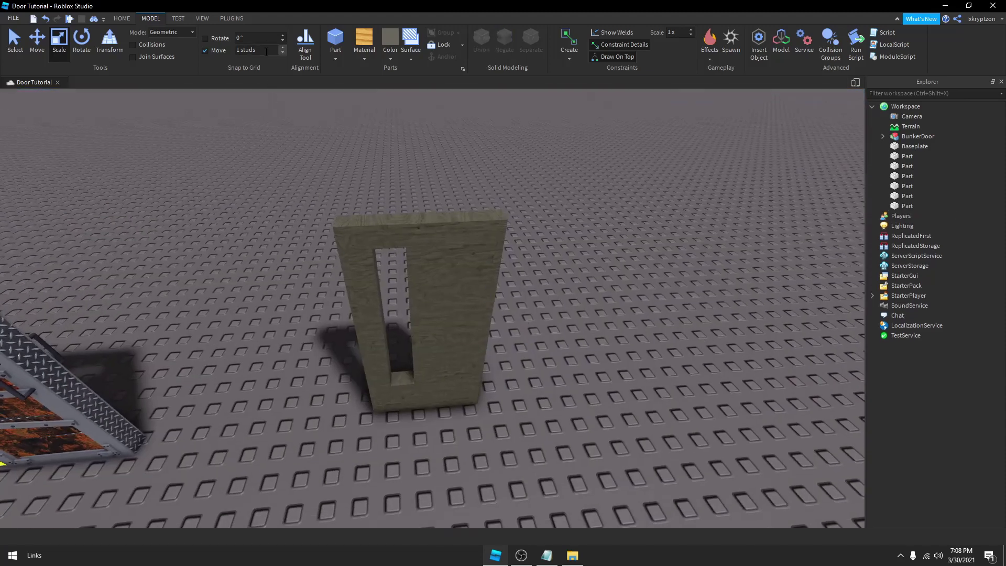
Using 0.1-stud increments, duplicate the wide panel beside the window and narrow the copy into a thin trim strip along one window edge
{"action": "key", "text": "w"}
{"action": "right_click_drag", "start_coordinate": [601, 209], "coordinate": [601, 209]}
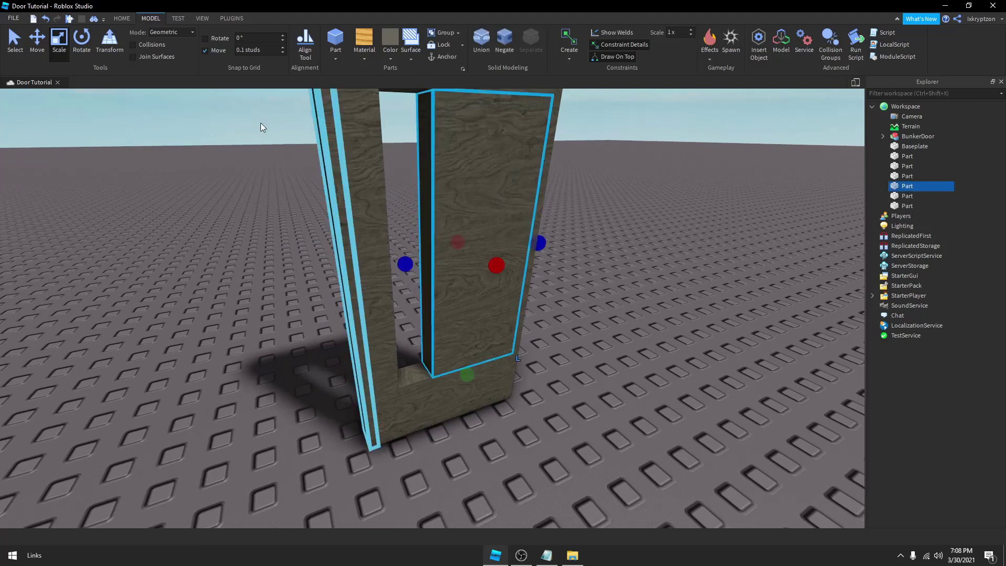
{"action": "right_click_drag", "start_coordinate": [397, 264], "coordinate": [509, 298]}
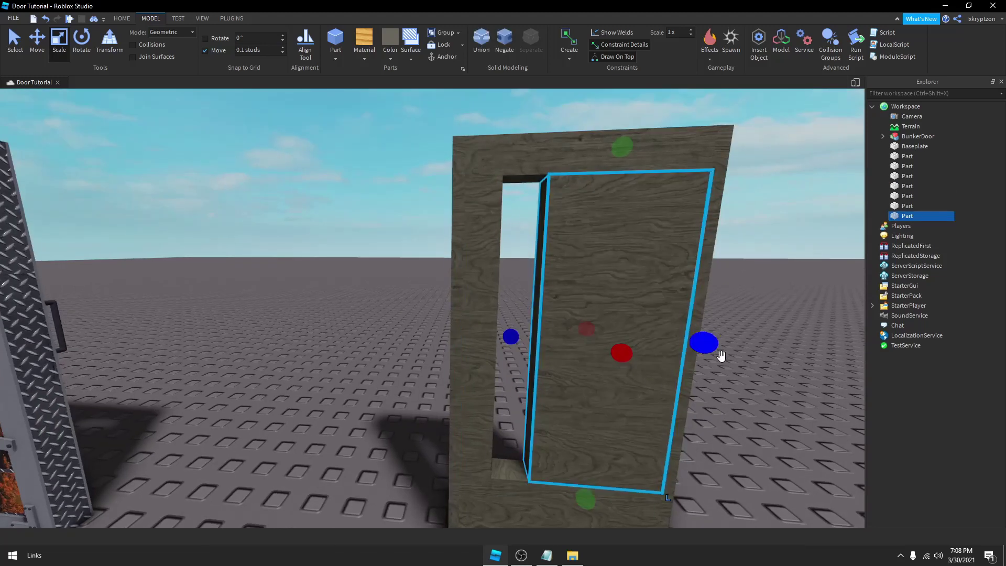
{"action": "left_click_drag", "start_coordinate": [703, 343], "coordinate": [561, 337]}
{"action": "key", "text": "ctrl+d"}
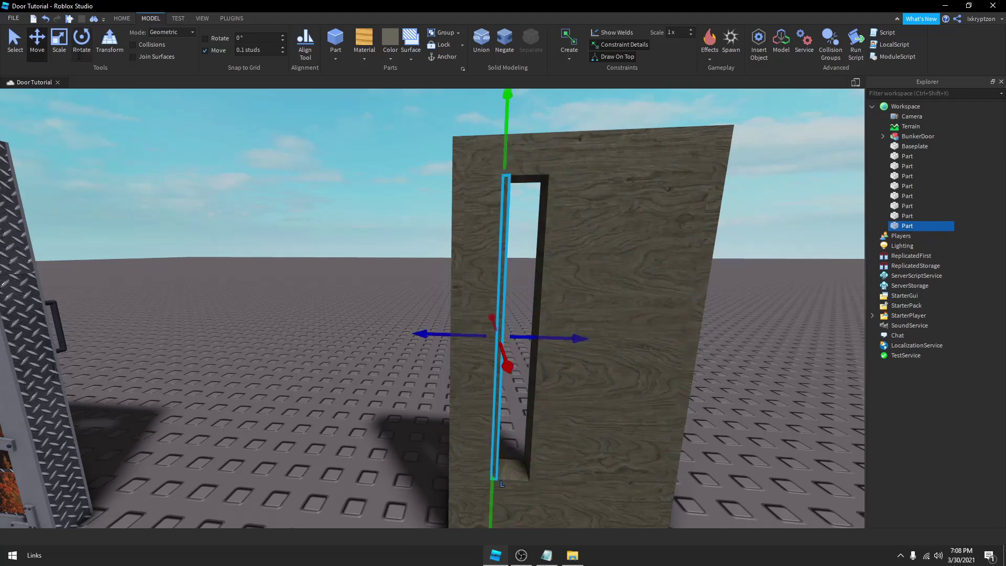
Duplicate the trim to complete the window frame, placing short strips across the upper and lower ends of the opening
{"action": "right_click_drag", "start_coordinate": [501, 293], "coordinate": [511, 330]}
{"action": "key", "text": "ctrl+d"}
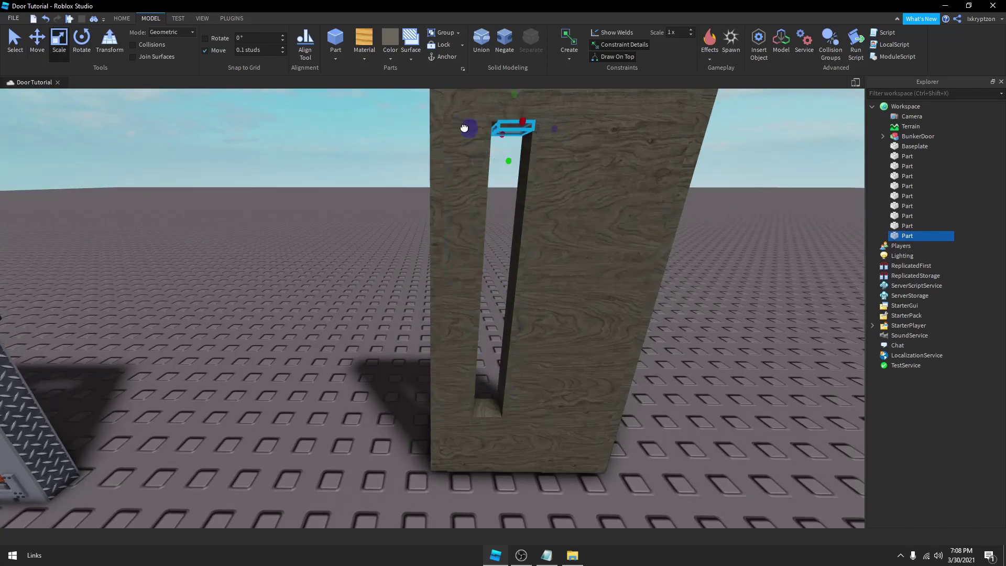
{"action": "key", "text": "ctrl+d"}
{"action": "left_click_drag", "start_coordinate": [497, 194], "coordinate": [490, 437]}
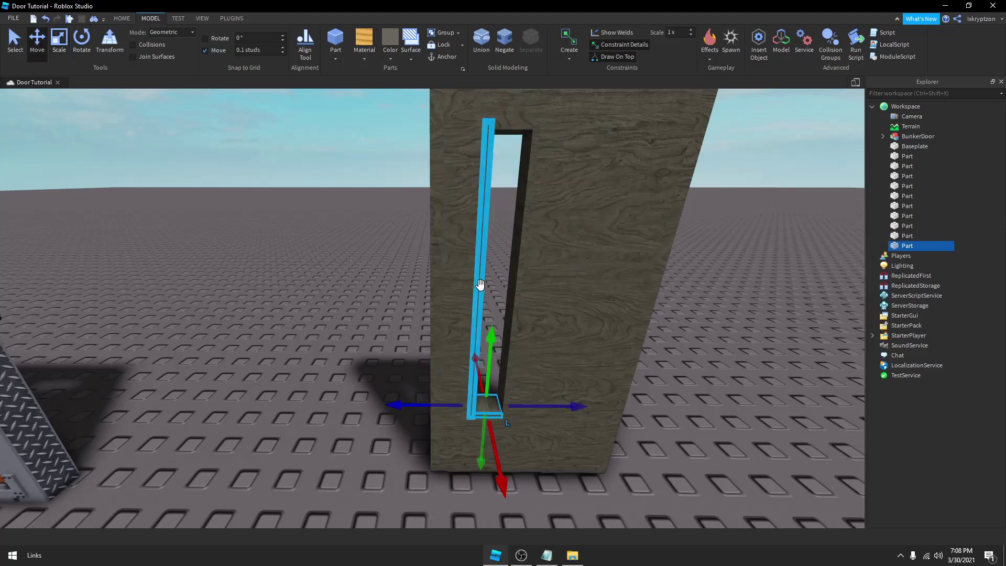
Give the four window trim strips Wood material and a light grey colour, and place a duplicate edge strip along the door's opposite side
{"action": "left_click", "coordinate": [530, 149], "text": "ctrl"}
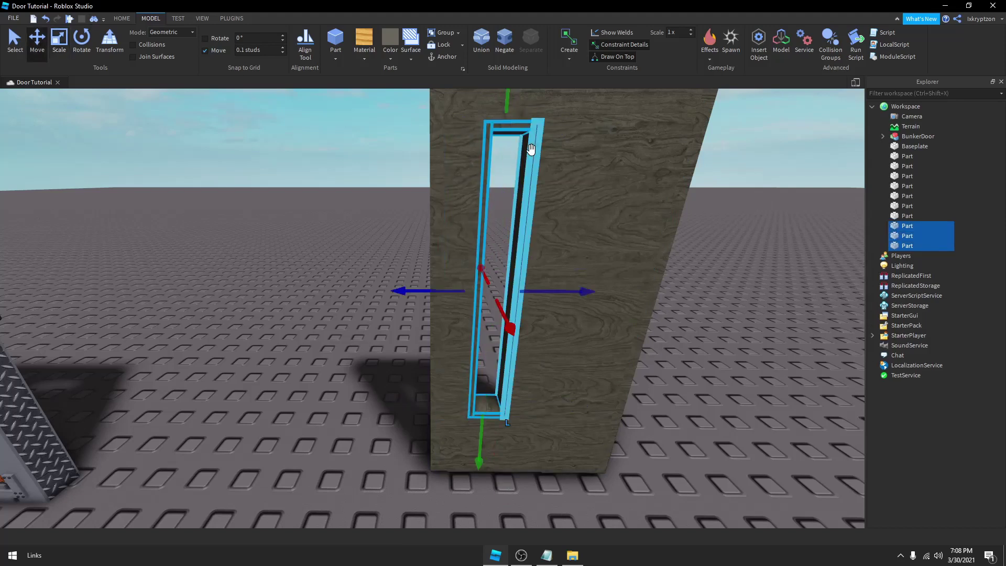
{"action": "left_click", "coordinate": [365, 59]}
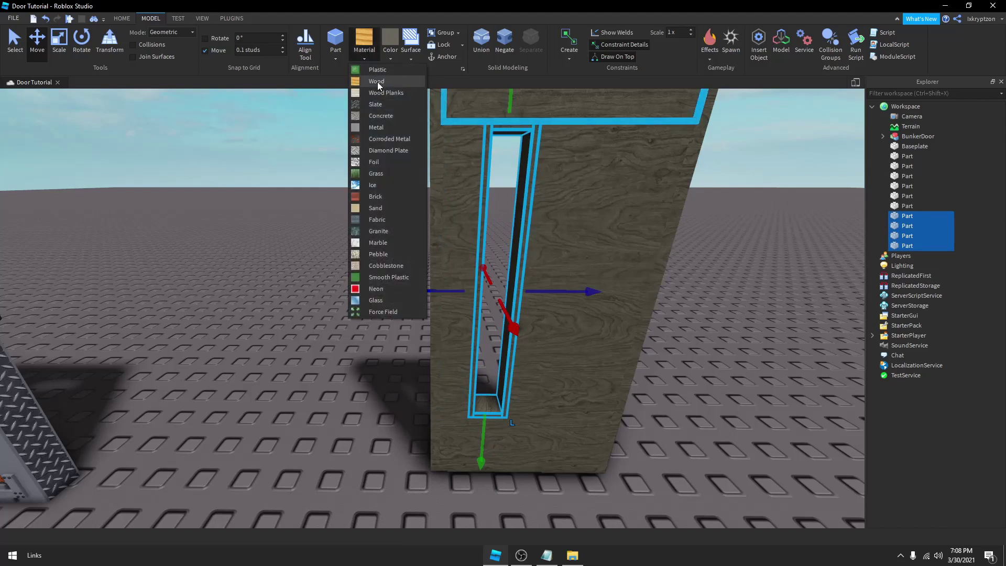
{"action": "left_click", "coordinate": [377, 81]}
{"action": "left_click", "coordinate": [390, 59]}
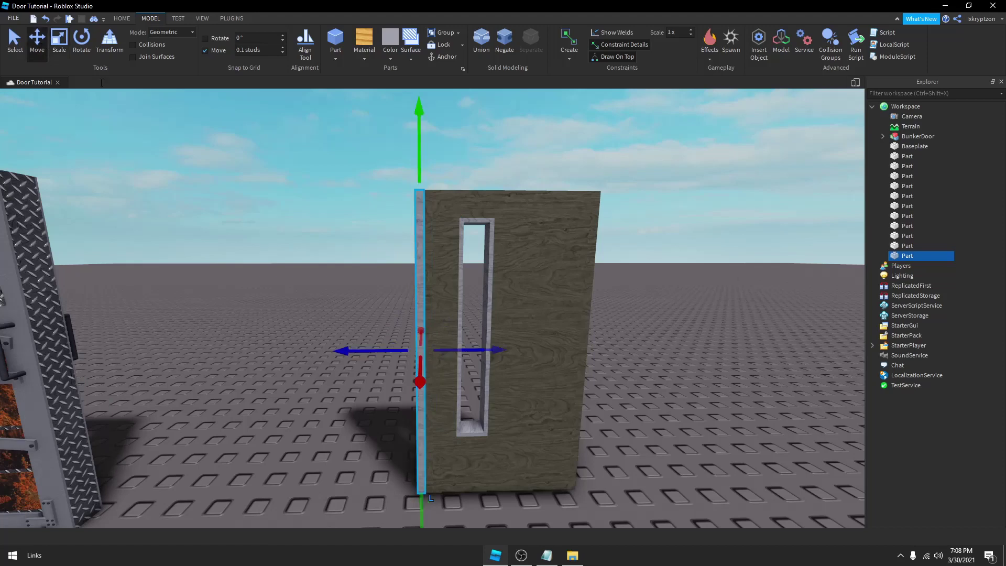
{"action": "left_click_drag", "start_coordinate": [472, 350], "coordinate": [647, 359]}
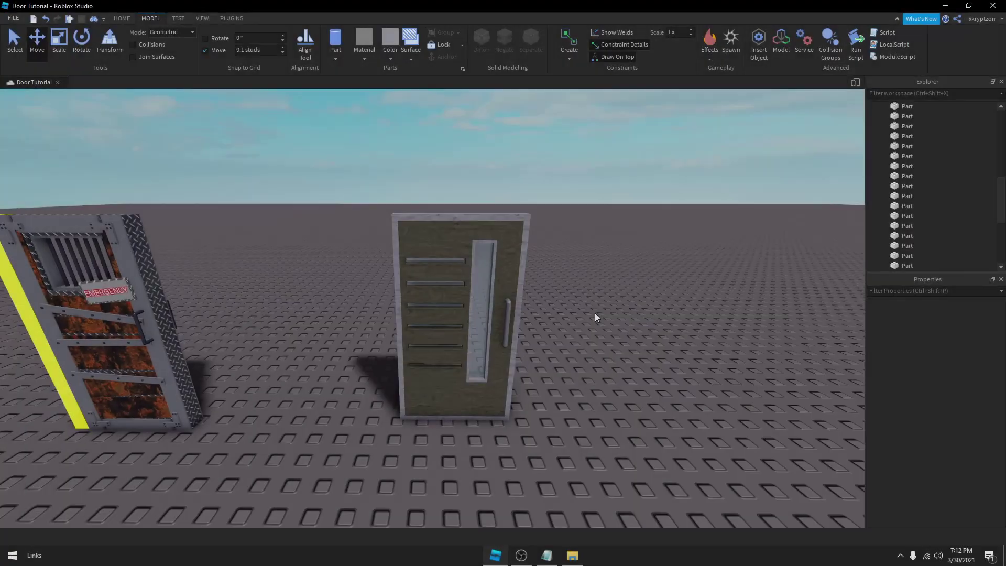
{"action": "right_click_drag", "start_coordinate": [595, 312], "coordinate": [595, 312]}
{"action": "left_click_drag", "start_coordinate": [566, 386], "coordinate": [615, 471]}
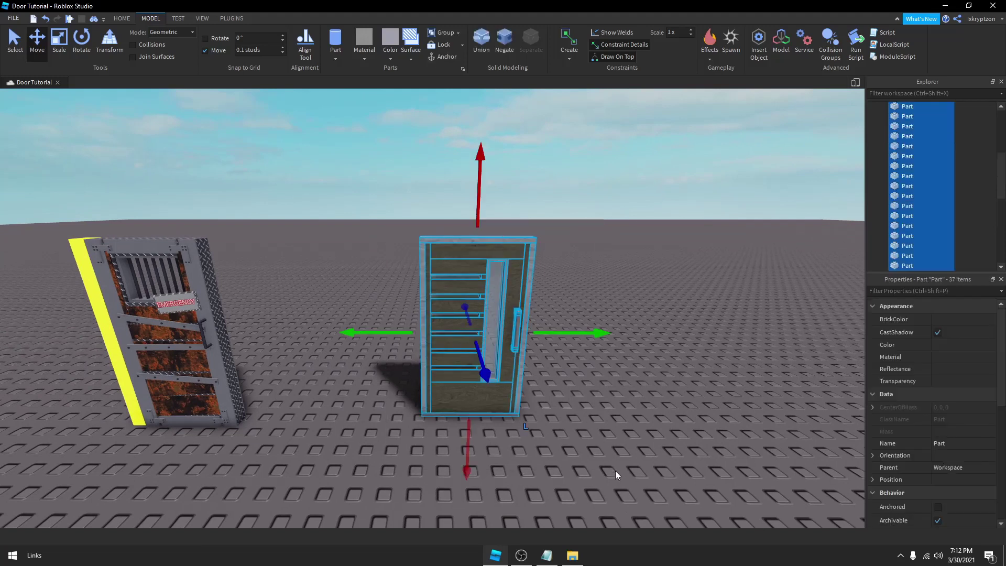
{"action": "left_click", "coordinate": [233, 18]}
{"action": "left_click", "coordinate": [621, 245]}
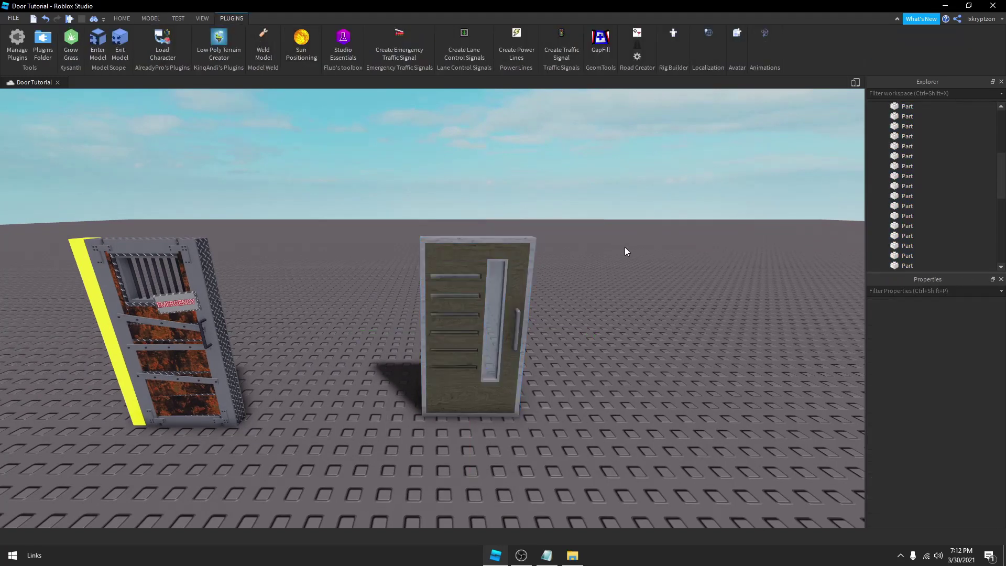
{"action": "key", "text": "w"}
{"action": "right_click_drag", "start_coordinate": [621, 245], "coordinate": [620, 245]}
{"action": "key", "text": "d"}
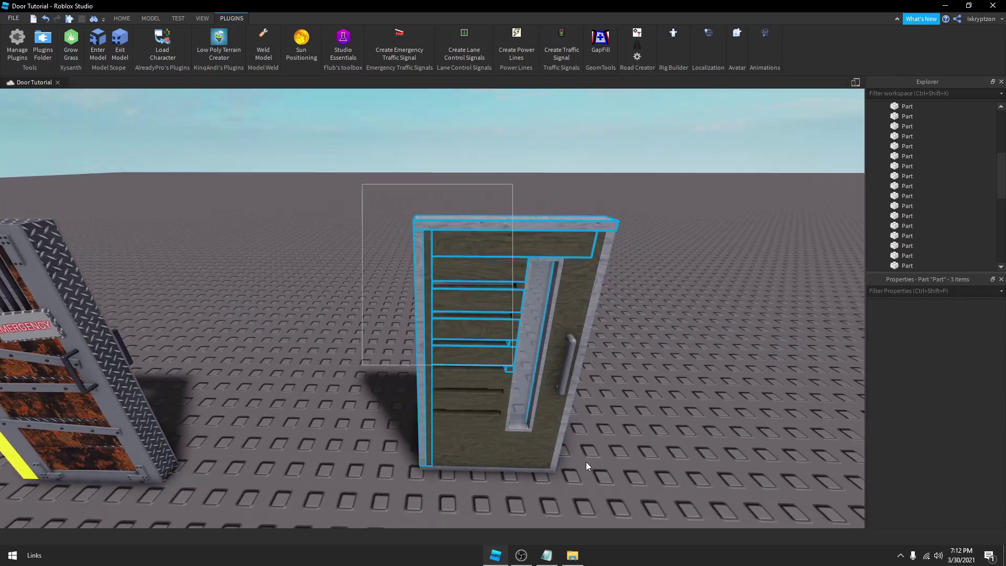
{"action": "left_click_drag", "start_coordinate": [627, 504], "coordinate": [662, 517]}
{"action": "left_click", "coordinate": [662, 516]}
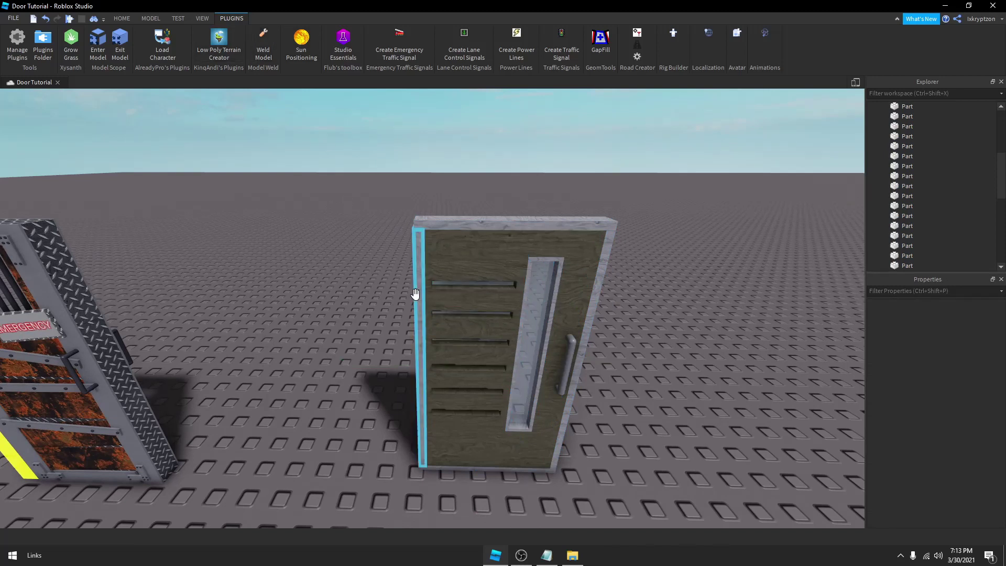
Duplicate the door's side frame strip on the edge opposite the handle and narrow the copy to a thin strip at its outer face
{"action": "right_click_drag", "start_coordinate": [657, 337], "coordinate": [507, 218]}
{"action": "left_click", "coordinate": [533, 230]}
{"action": "left_click", "coordinate": [122, 19]}
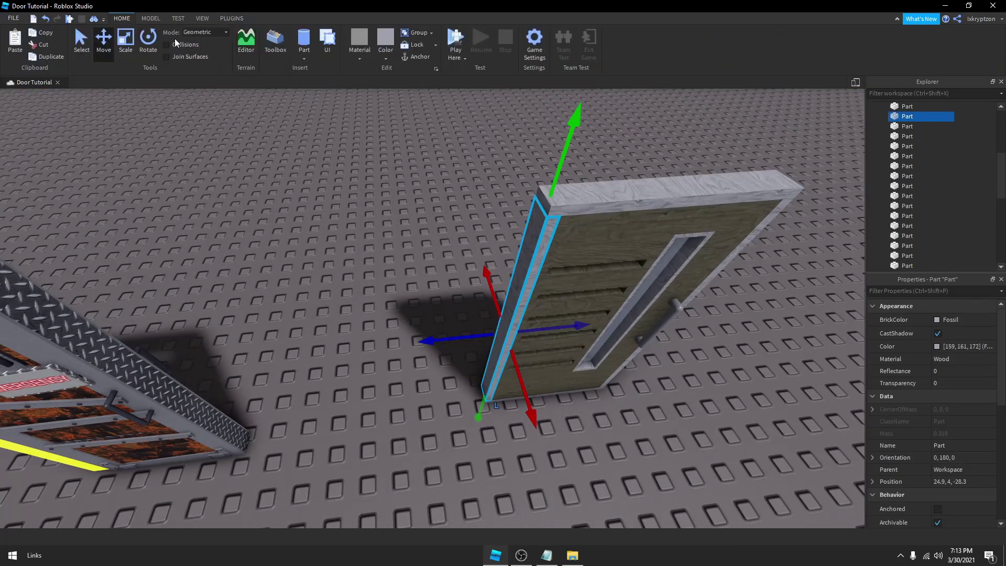
{"action": "left_click", "coordinate": [125, 37]}
{"action": "key", "text": "ctrl+d"}
{"action": "left_click_drag", "start_coordinate": [480, 343], "coordinate": [522, 333]}
{"action": "right_click_drag", "start_coordinate": [523, 333], "coordinate": [522, 328]}
{"action": "scroll", "coordinate": [402, 314], "scroll_direction": "up", "scroll_amount": 1}
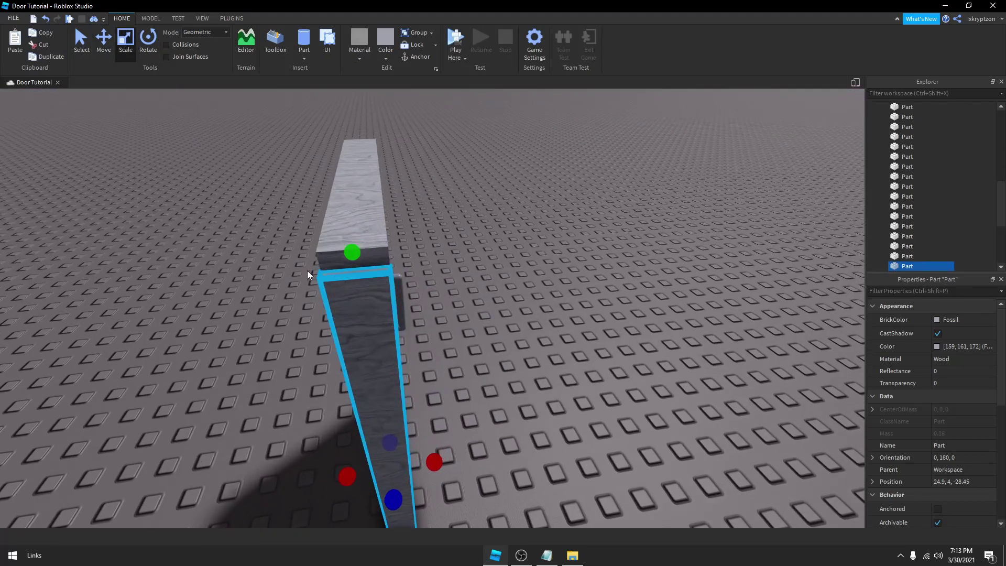
Extend the thin strip at both ends so that it spans the full height of the door
{"action": "key", "text": "a"}
{"action": "right_click_drag", "start_coordinate": [419, 269], "coordinate": [446, 305]}
{"action": "scroll", "coordinate": [419, 268], "scroll_direction": "up", "scroll_amount": 6}
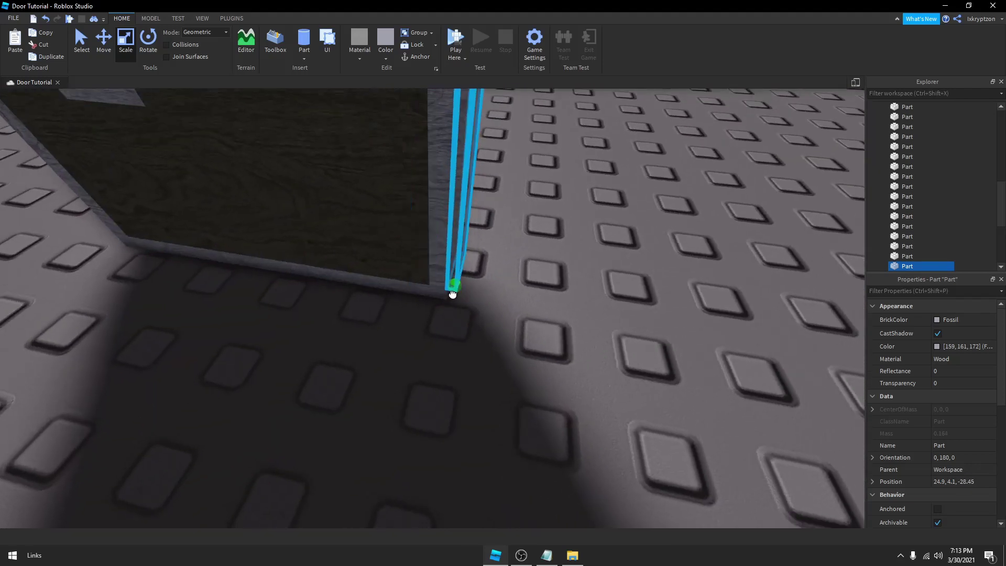
{"action": "left_click_drag", "start_coordinate": [453, 300], "coordinate": [454, 303]}
{"action": "scroll", "coordinate": [454, 303], "scroll_direction": "down", "scroll_amount": 6}
{"action": "right_click_drag", "start_coordinate": [453, 303], "coordinate": [454, 302]}
{"action": "scroll", "coordinate": [453, 303], "scroll_direction": "down", "scroll_amount": 1}
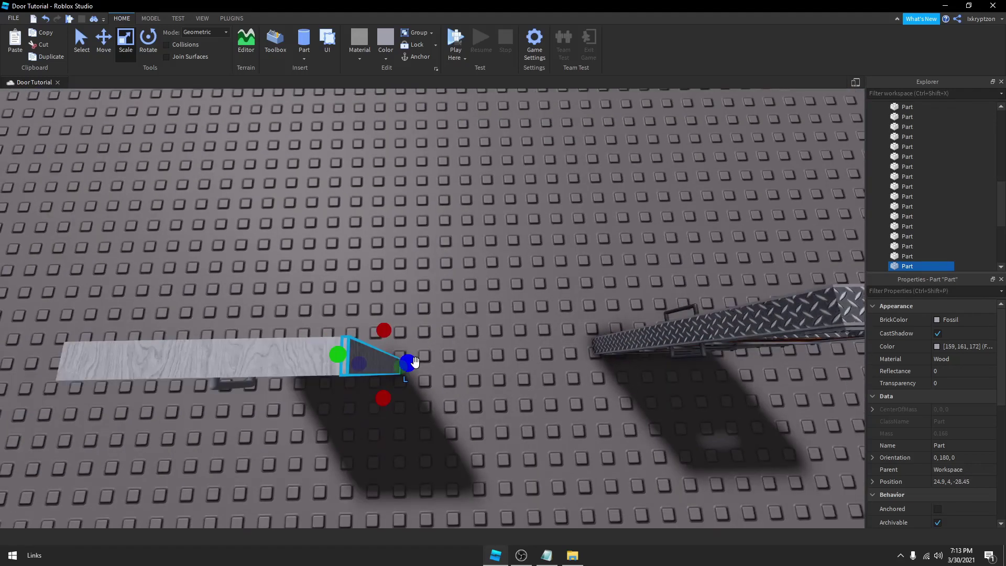
Widen the thin strip outward into a square post sized 0.6 × 8 × 0.6 studs and check its size
{"action": "left_click_drag", "start_coordinate": [413, 361], "coordinate": [434, 361]}
{"action": "right_click_drag", "start_coordinate": [434, 360], "coordinate": [434, 361]}
{"action": "key", "text": "d"}
{"action": "scroll", "coordinate": [916, 445], "scroll_direction": "down", "scroll_amount": 6}
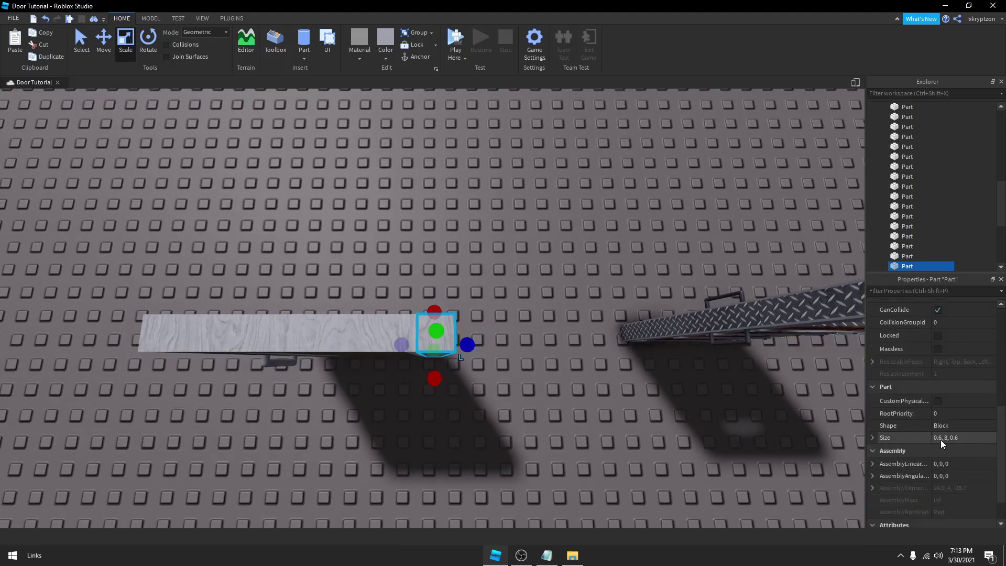
Give the post beside the door Neon material, Lime green colour and a transparency of 0.35
{"action": "left_click", "coordinate": [564, 293]}
{"action": "right_click_drag", "start_coordinate": [564, 294], "coordinate": [572, 303]}
{"action": "left_click", "coordinate": [416, 265]}
{"action": "left_click", "coordinate": [359, 52]}
{"action": "left_click", "coordinate": [369, 230]}
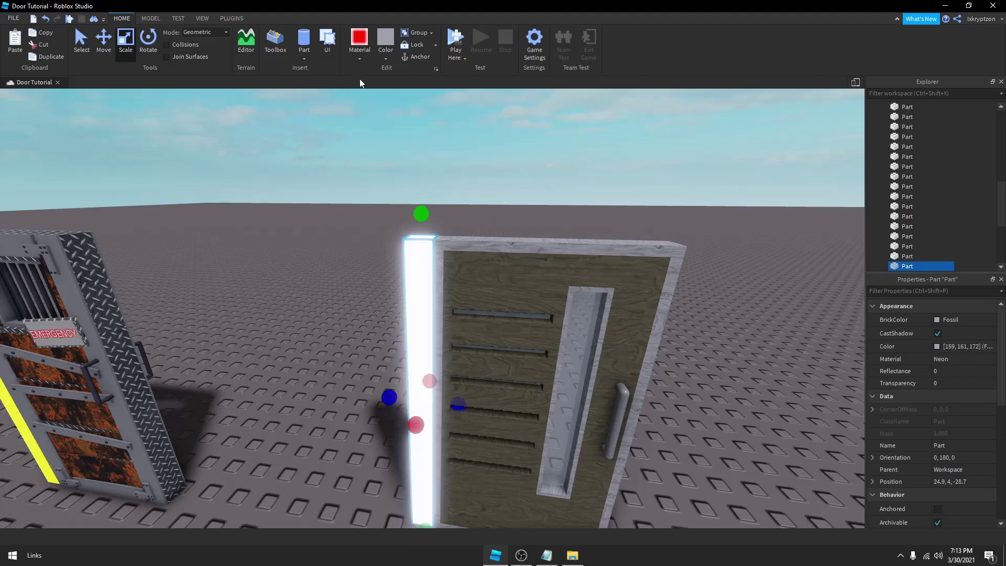
{"action": "left_click", "coordinate": [388, 54]}
{"action": "left_click", "coordinate": [452, 112]}
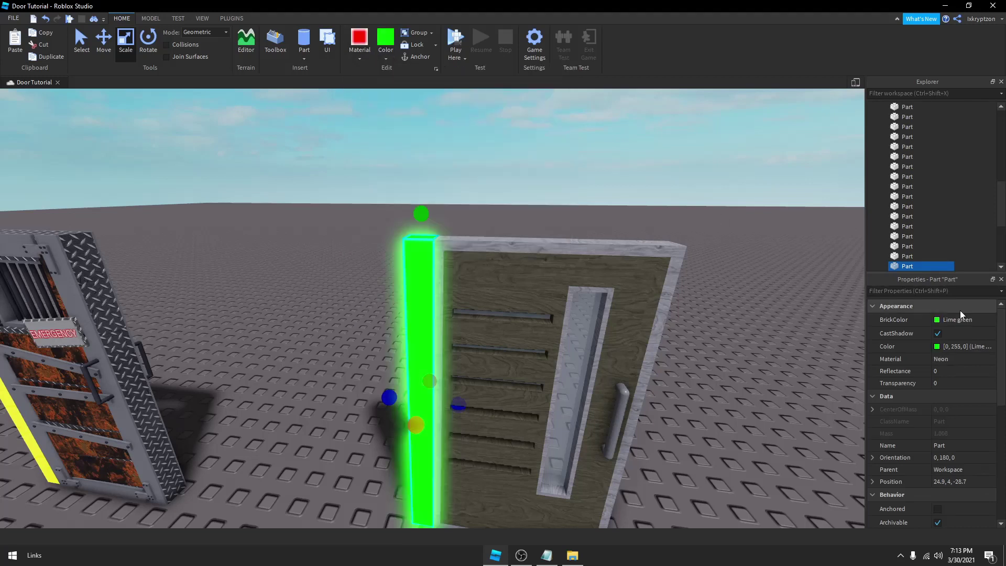
{"action": "left_click_drag", "start_coordinate": [970, 381], "coordinate": [977, 380]}
{"action": "left_click", "coordinate": [620, 193]}
Rename the green post part as Hinge
{"action": "right_click_drag", "start_coordinate": [620, 193], "coordinate": [619, 190]}
{"action": "scroll", "coordinate": [619, 190], "scroll_direction": "down", "scroll_amount": 3}
{"action": "left_click_drag", "start_coordinate": [357, 356], "coordinate": [220, 276]}
{"action": "left_click", "coordinate": [405, 329]}
{"action": "key", "text": "d"}
{"action": "right_click_drag", "start_coordinate": [404, 329], "coordinate": [404, 329]}
{"action": "scroll", "coordinate": [404, 328], "scroll_direction": "down", "scroll_amount": 2}
{"action": "left_click", "coordinate": [354, 289]}
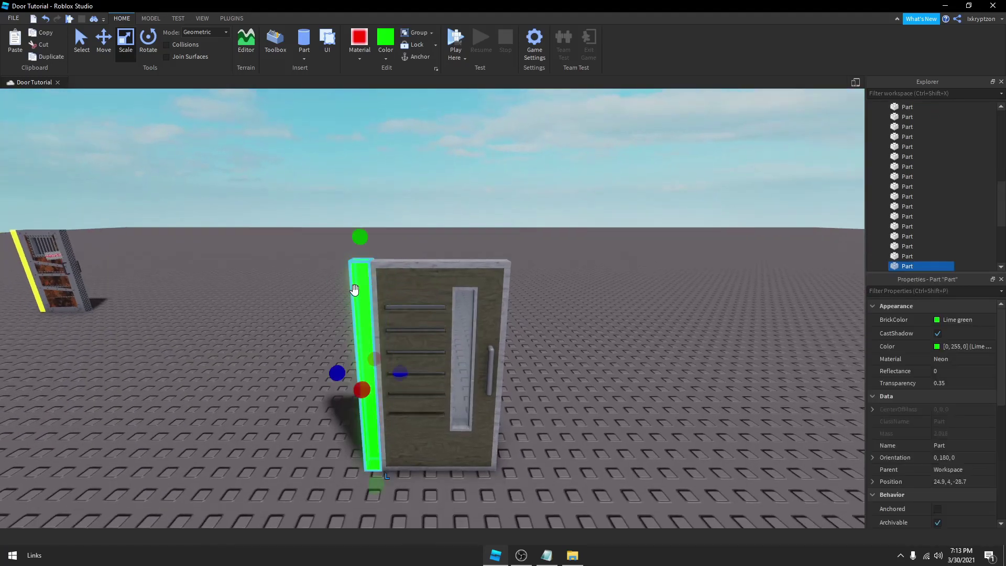
{"action": "scroll", "coordinate": [938, 259], "scroll_direction": "down", "scroll_amount": 1}
{"action": "left_click", "coordinate": [908, 240]}
{"action": "type", "text": "Hinge"}
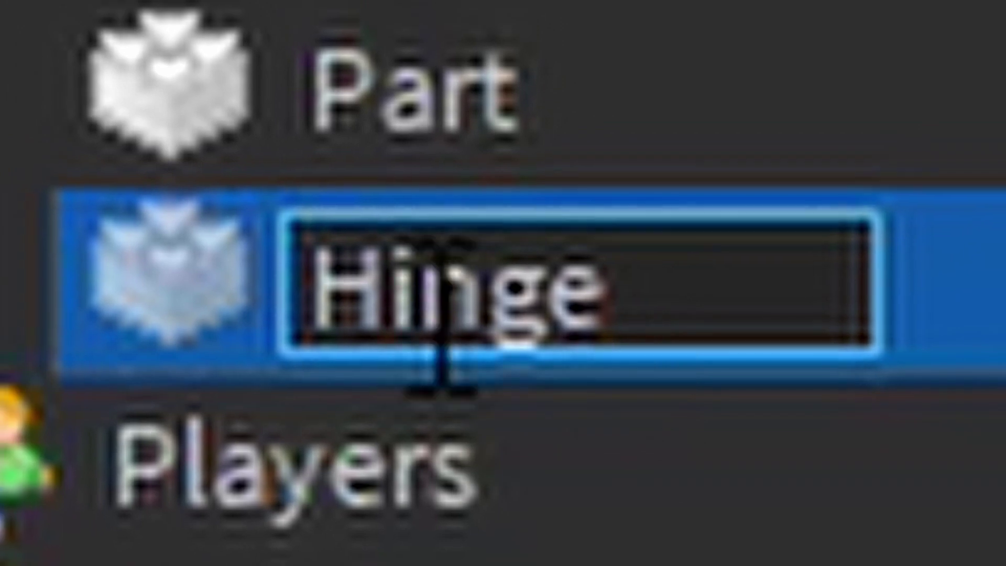
{"action": "left_click", "coordinate": [611, 243]}
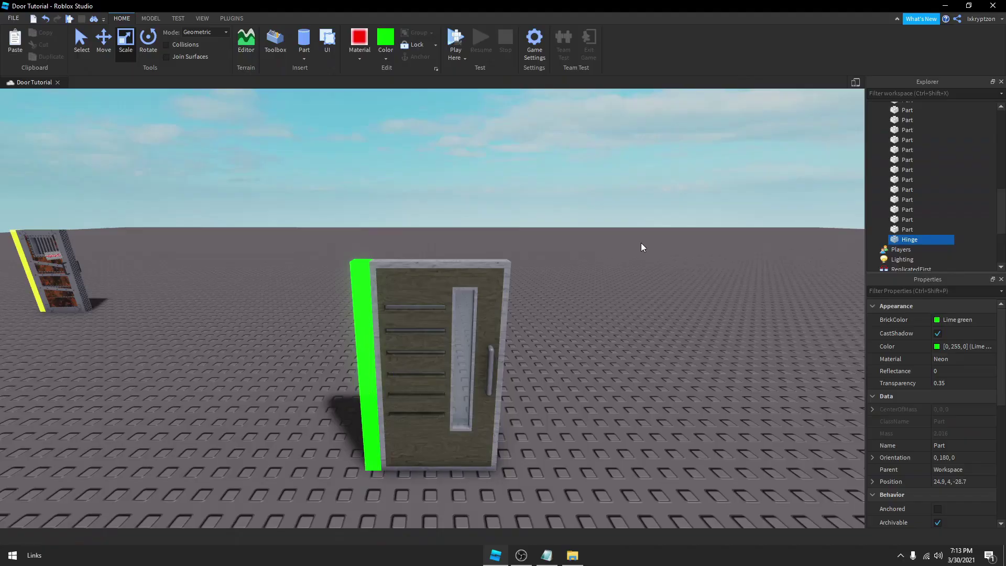
Group all the door parts, including the green Hinge, into one model
{"action": "left_click", "coordinate": [366, 276]}
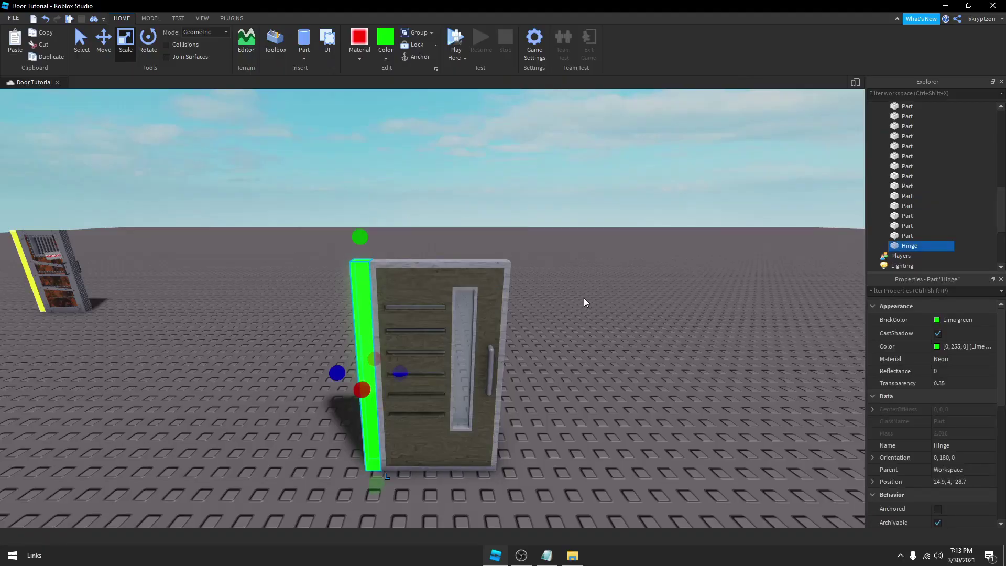
{"action": "key", "text": "s"}
{"action": "right_click_drag", "start_coordinate": [583, 297], "coordinate": [584, 298]}
{"action": "left_click", "coordinate": [668, 284]}
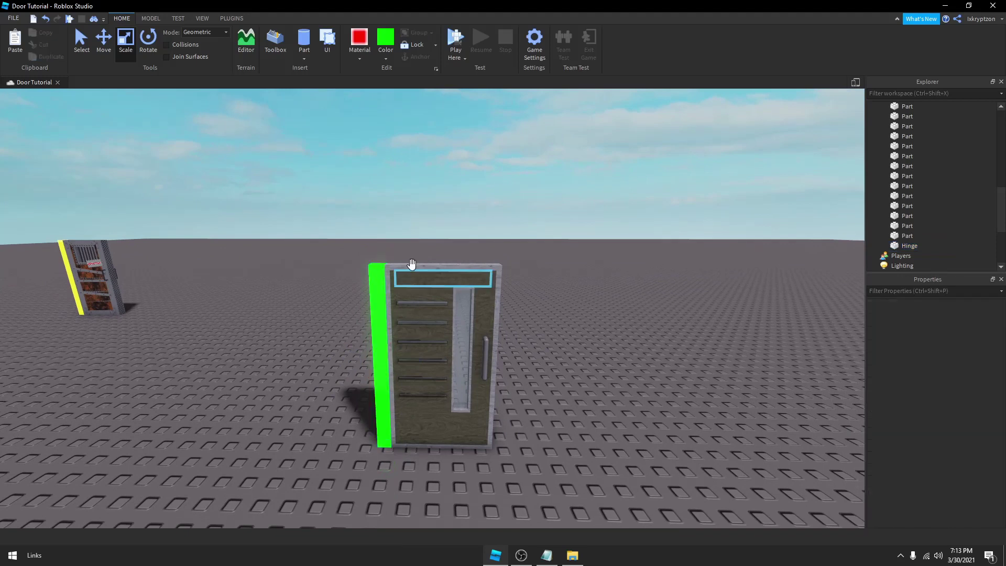
{"action": "left_click_drag", "start_coordinate": [379, 287], "coordinate": [593, 503]}
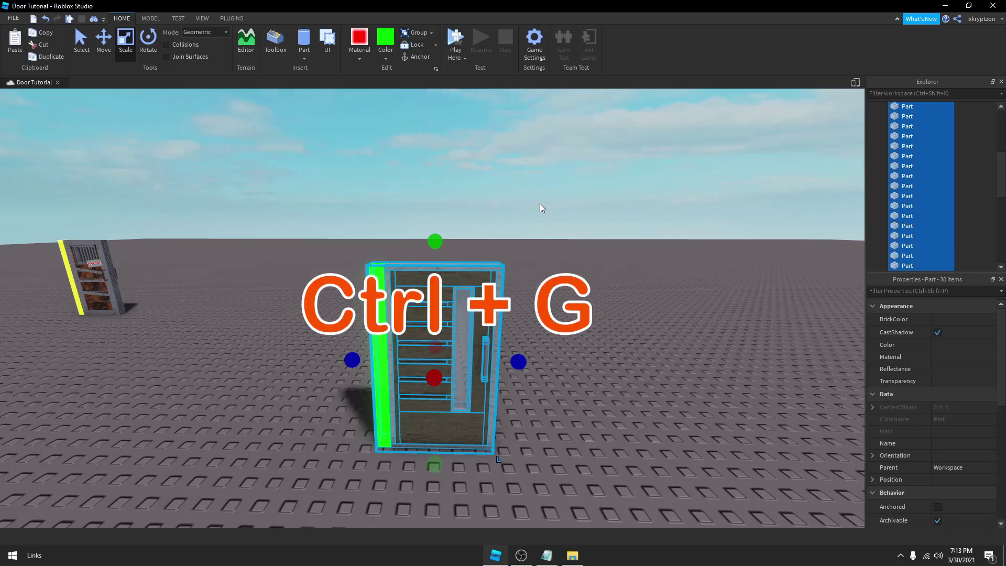
{"action": "key", "text": "ctrl+g"}
{"action": "left_click", "coordinate": [586, 313]}
Rename the grouped door model as Door
{"action": "right_click_drag", "start_coordinate": [545, 250], "coordinate": [545, 250]}
{"action": "key", "text": "a"}
{"action": "left_click", "coordinate": [480, 285]}
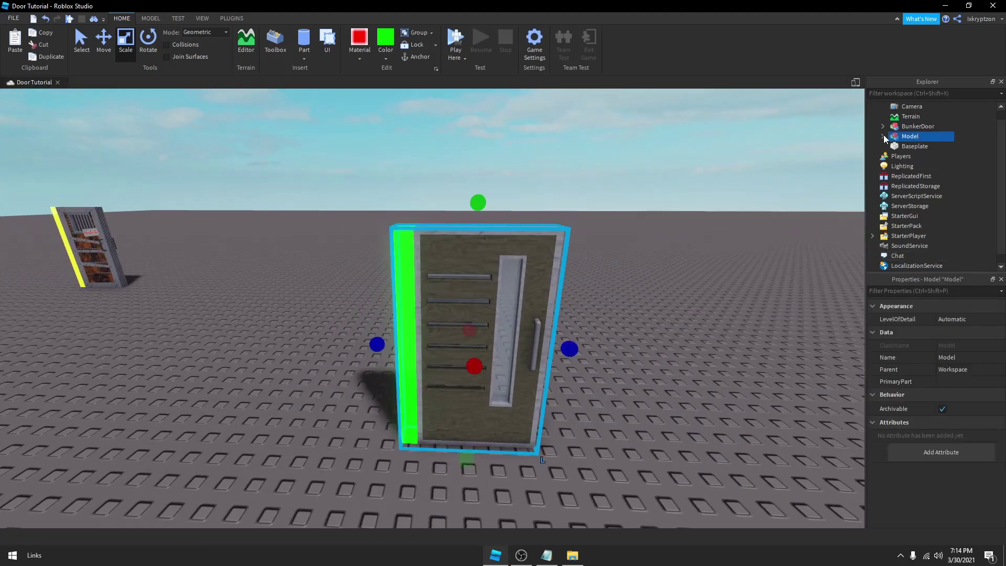
{"action": "right_click", "coordinate": [925, 136]}
{"action": "left_click", "coordinate": [909, 201]}
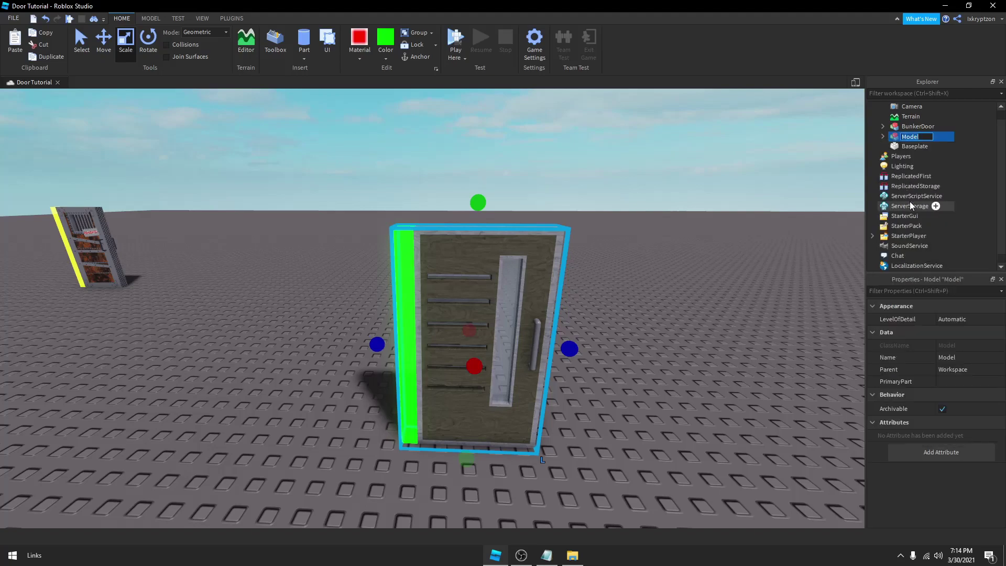
{"action": "type", "text": "Door"}
{"action": "key", "text": "Return"}
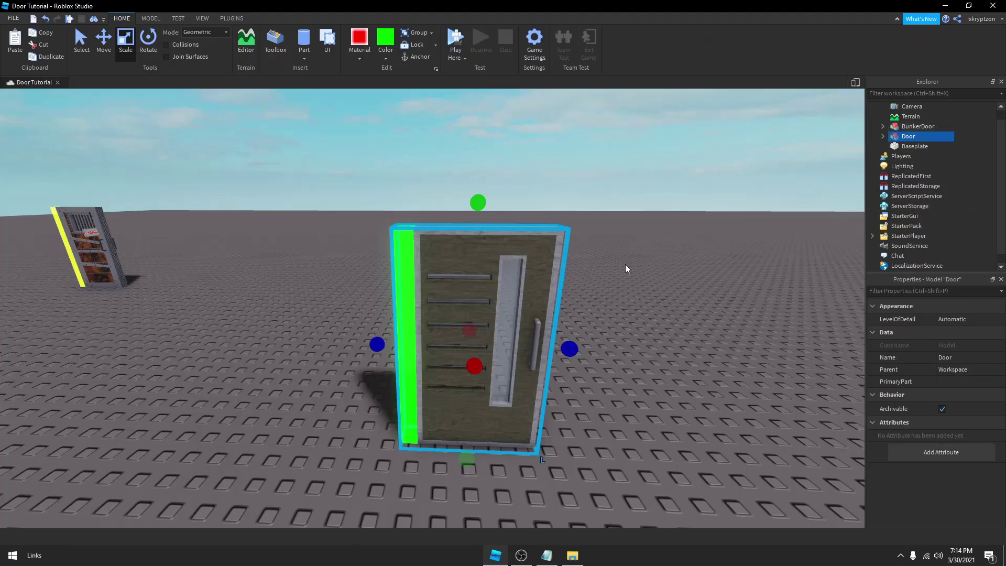
Set the Door model's PrimaryPart to the Hinge part
{"action": "left_click", "coordinate": [882, 136]}
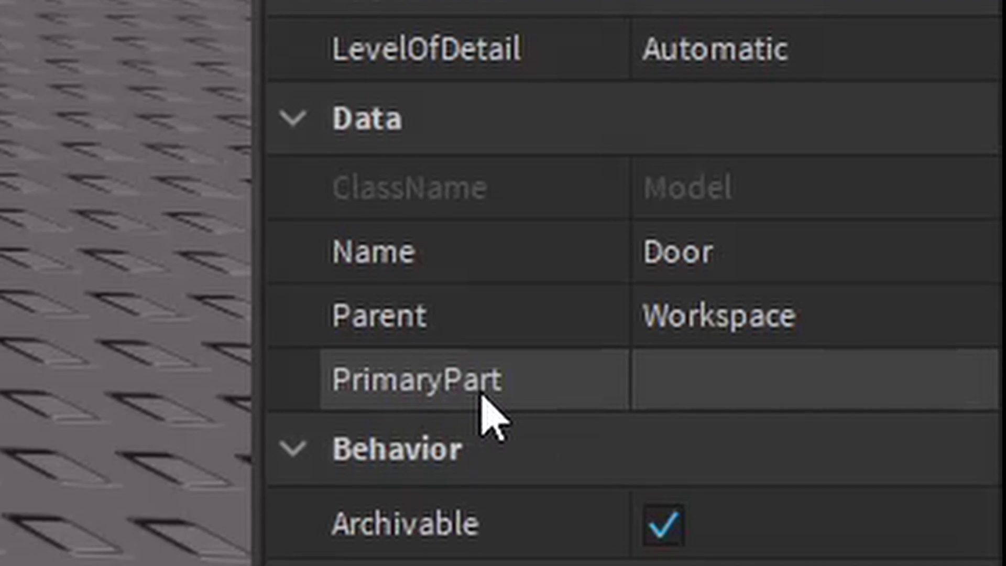
{"action": "left_click", "coordinate": [727, 386]}
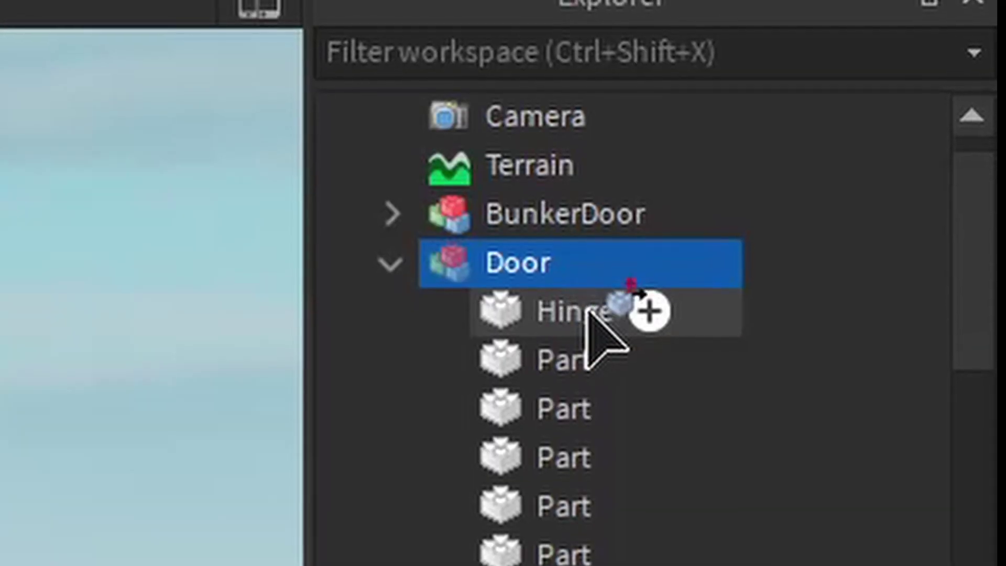
{"action": "left_click", "coordinate": [921, 149]}
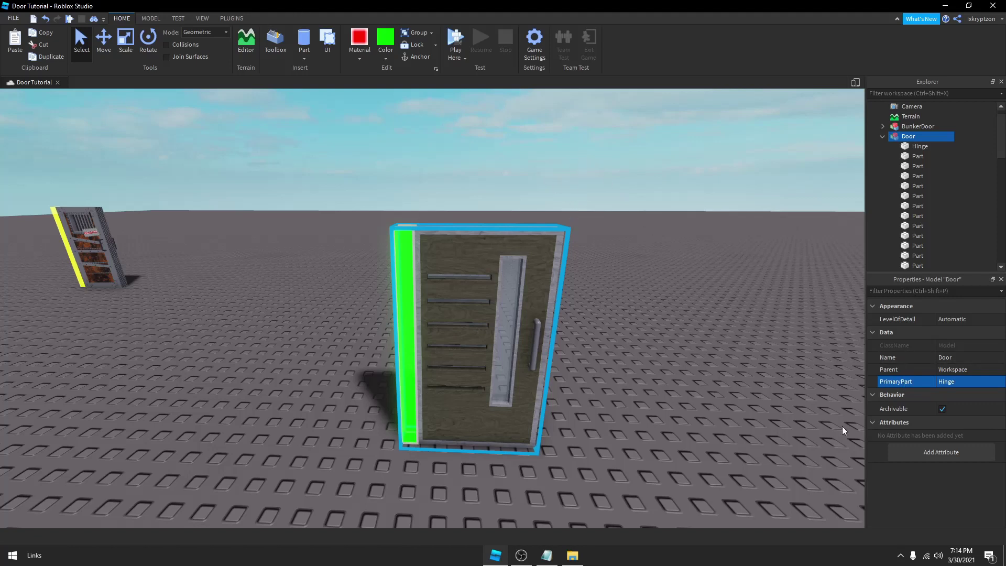
Turn on the weld display and weld all parts of the Door model to its Hinge with the Weld Model plugin
{"action": "left_click", "coordinate": [198, 20]}
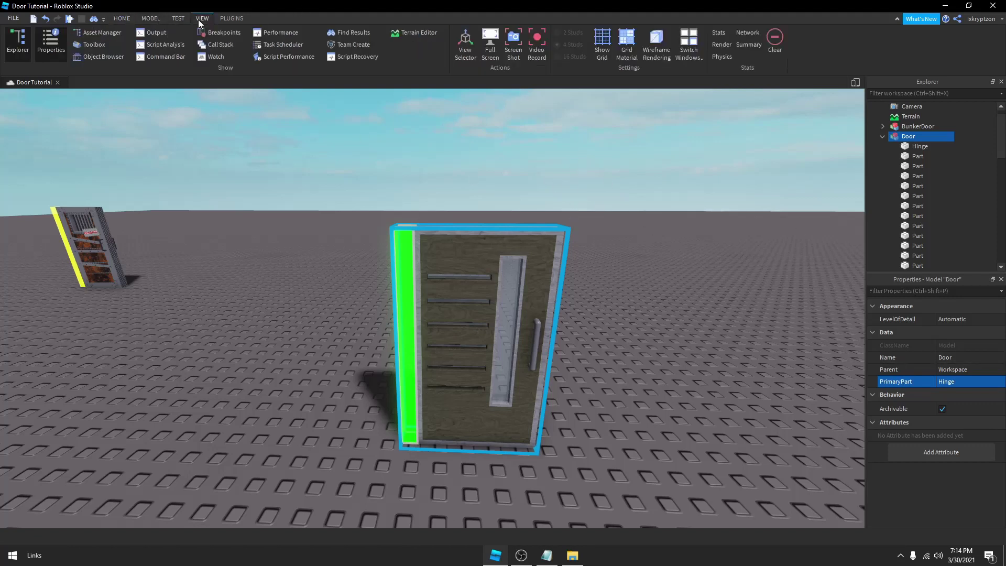
{"action": "left_click", "coordinate": [148, 18]}
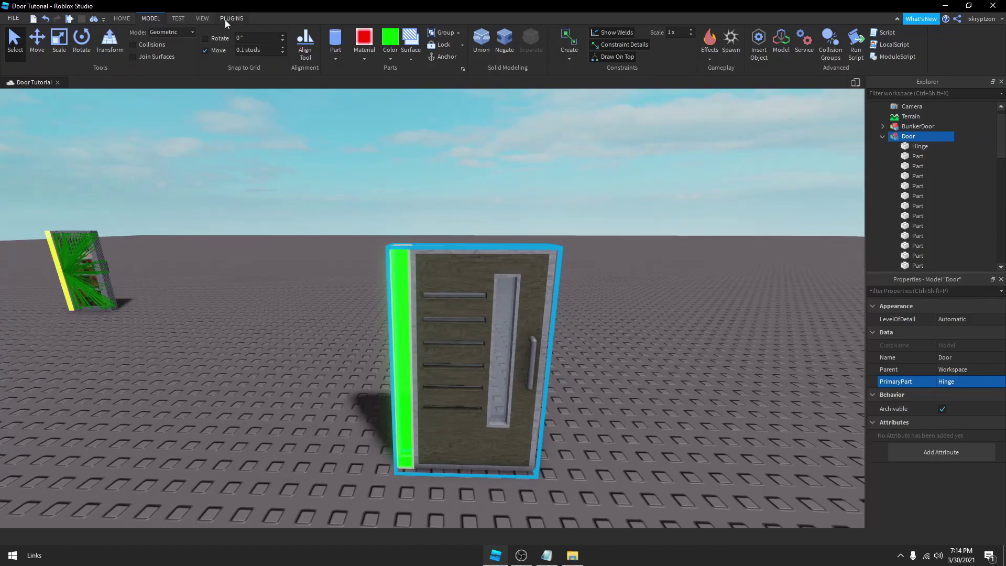
{"action": "left_click", "coordinate": [228, 20]}
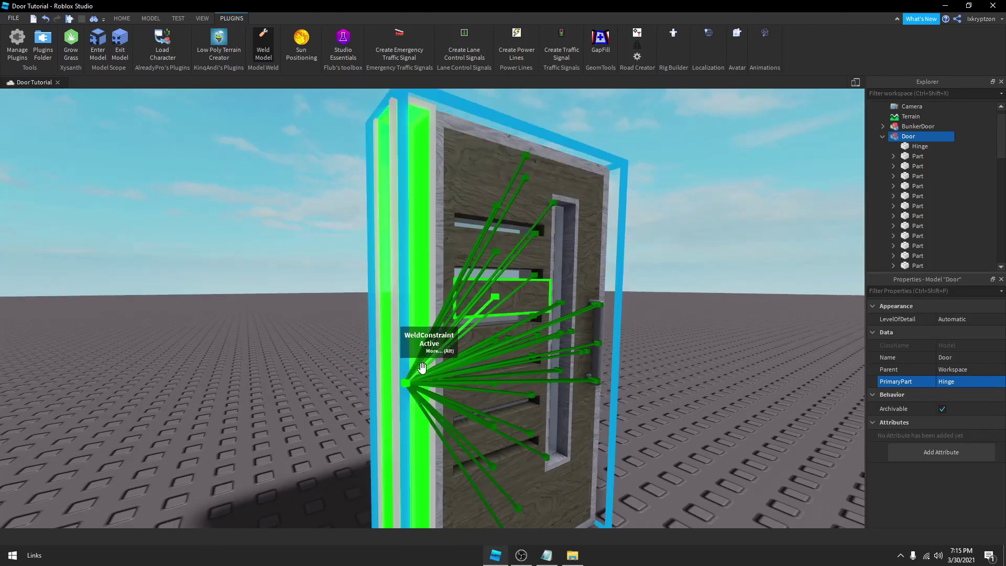
{"action": "right_click_drag", "start_coordinate": [337, 348], "coordinate": [337, 346]}
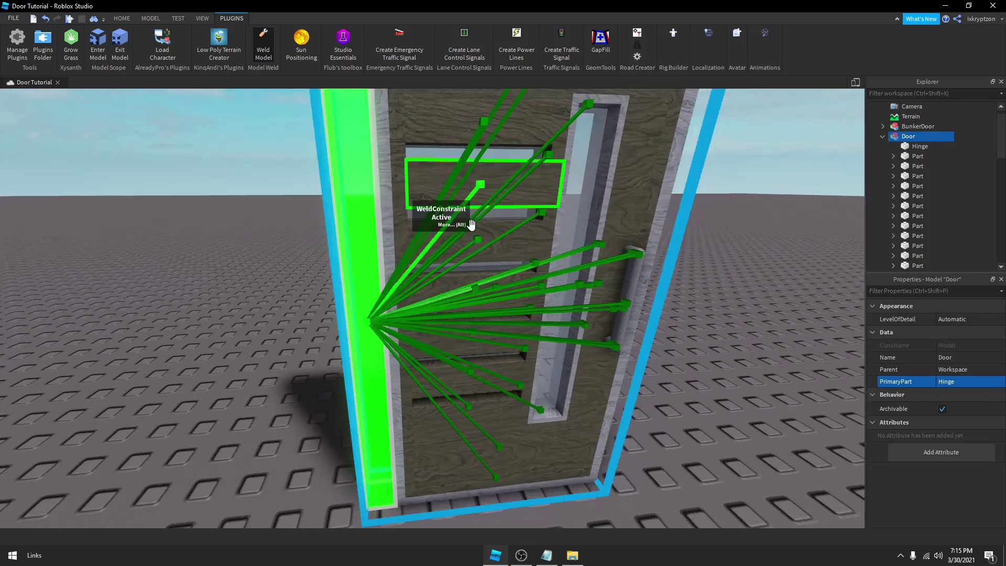
{"action": "key", "text": "f"}
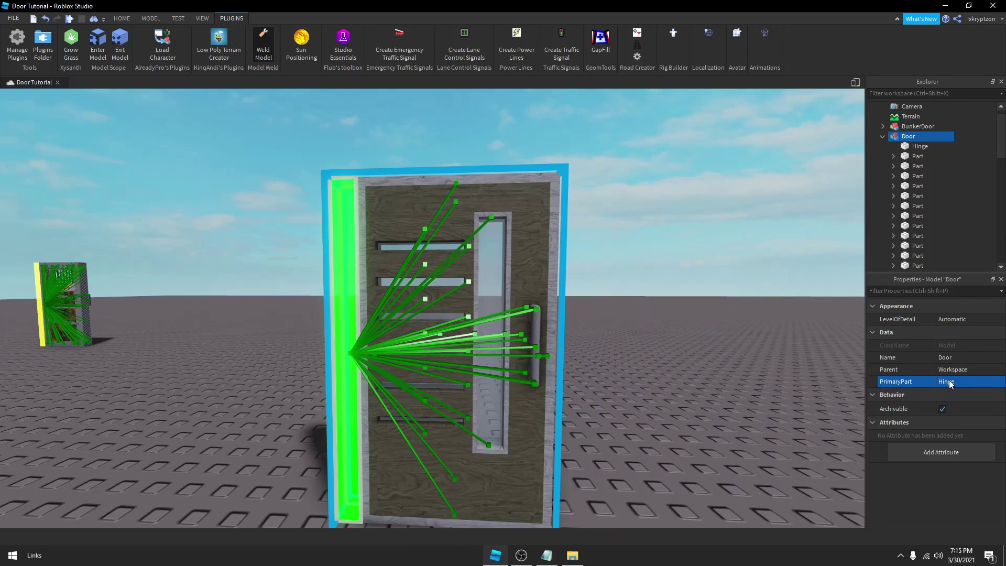
{"action": "key", "text": "a"}
{"action": "right_click_drag", "start_coordinate": [758, 304], "coordinate": [759, 304]}
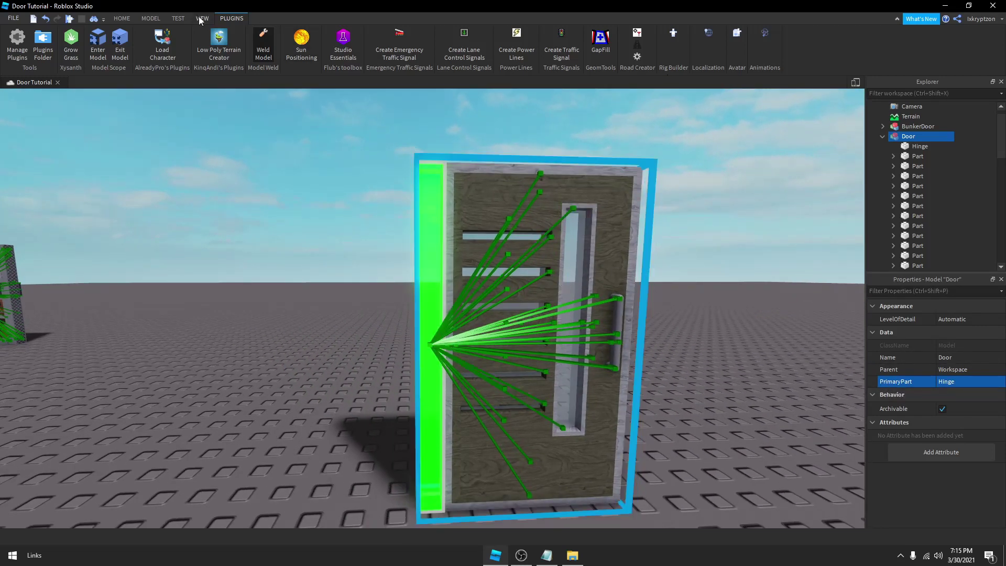
Inspect the weld constraints on the Door model and the BunkerDoor, and turn off the weld display
{"action": "left_click", "coordinate": [151, 19]}
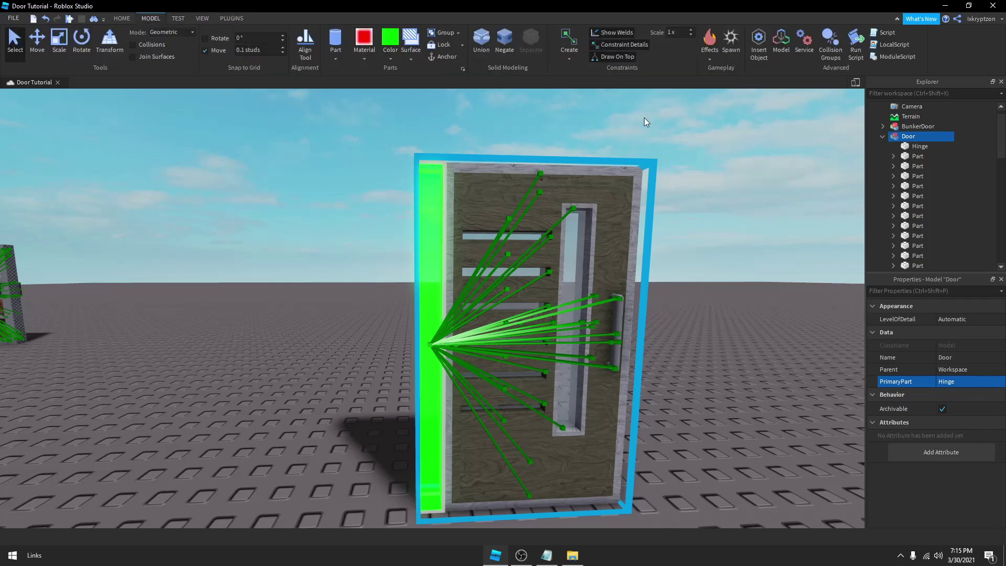
{"action": "right_click_drag", "start_coordinate": [705, 194], "coordinate": [705, 194]}
{"action": "key", "text": "w"}
{"action": "key", "text": "a"}
{"action": "key", "text": "d"}
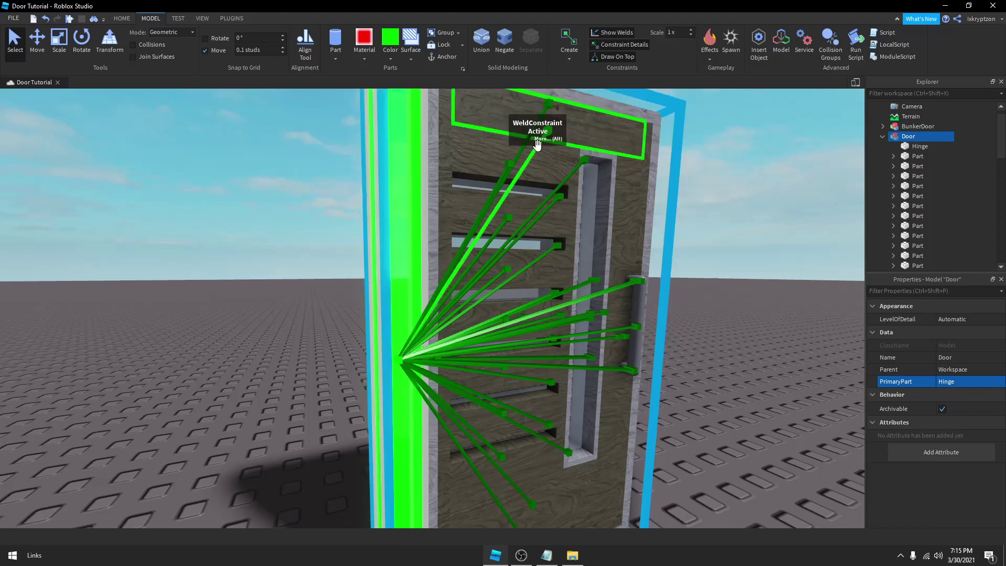
{"action": "right_click_drag", "start_coordinate": [693, 199], "coordinate": [693, 202]}
{"action": "key", "text": "w"}
{"action": "scroll", "coordinate": [693, 202], "scroll_direction": "down", "scroll_amount": 5}
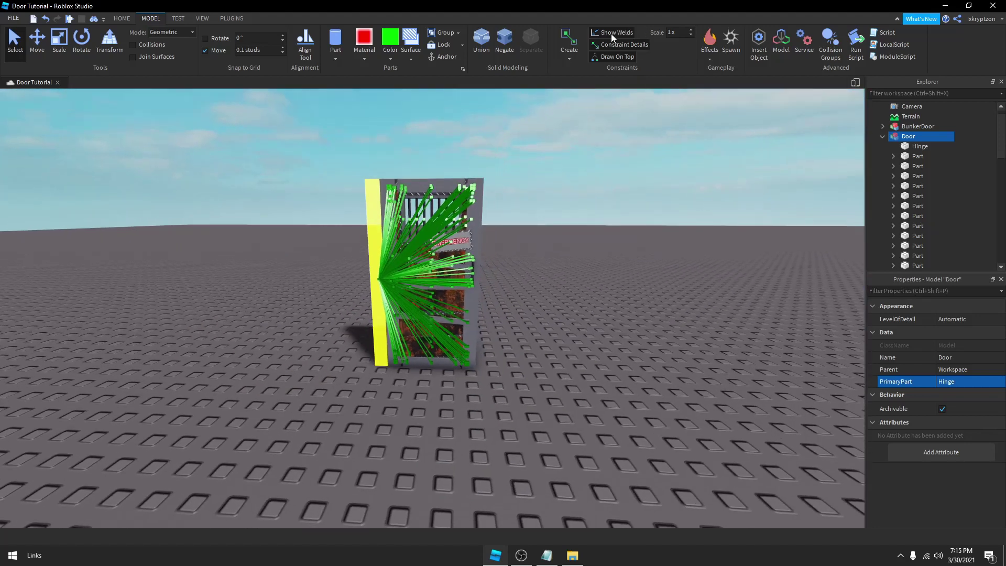
{"action": "left_click", "coordinate": [611, 33]}
{"action": "right_click_drag", "start_coordinate": [569, 170], "coordinate": [570, 175]}
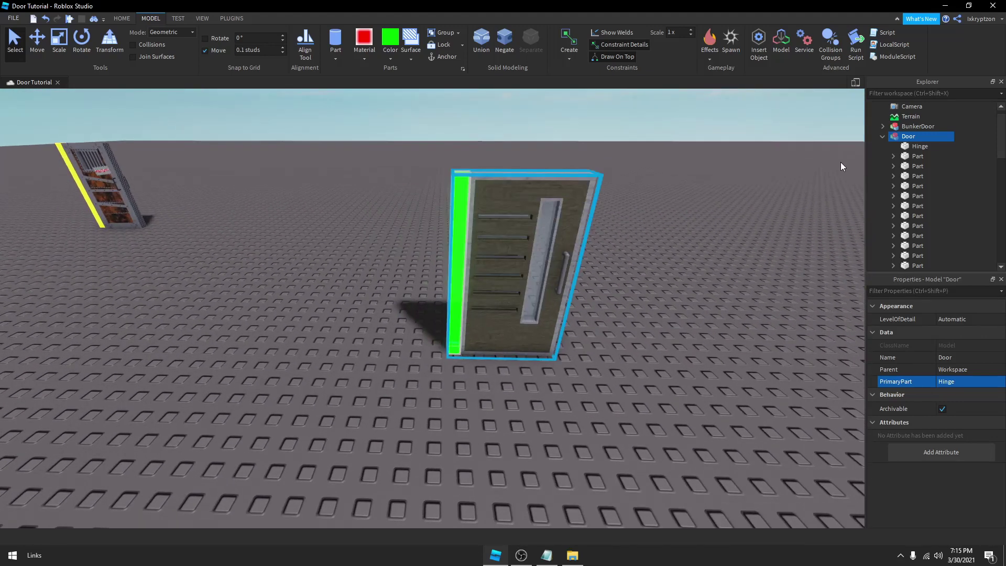
Add a Sound object to the Door model and duplicate it
{"action": "mouse_move", "coordinate": [886, 137]}
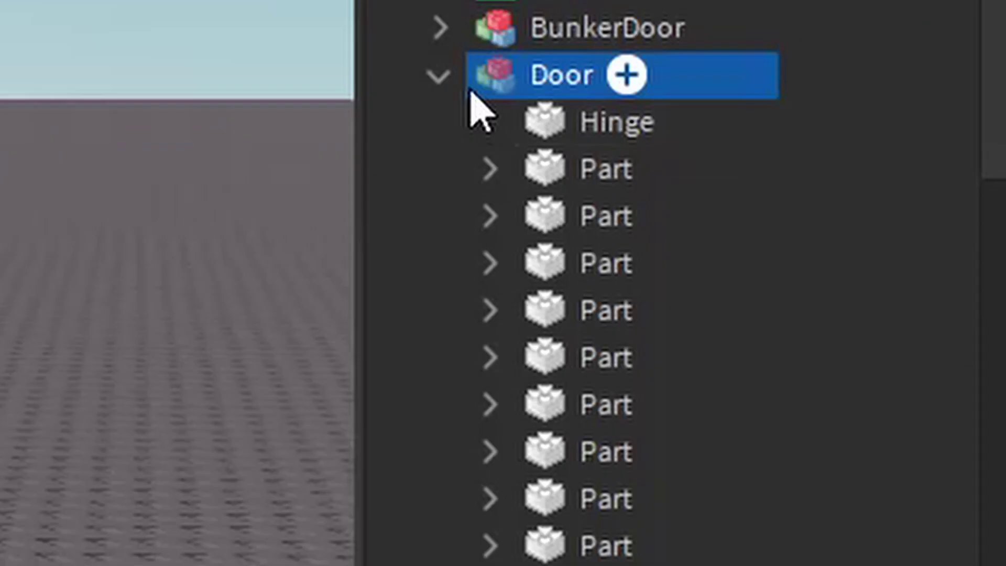
{"action": "left_click", "coordinate": [622, 78]}
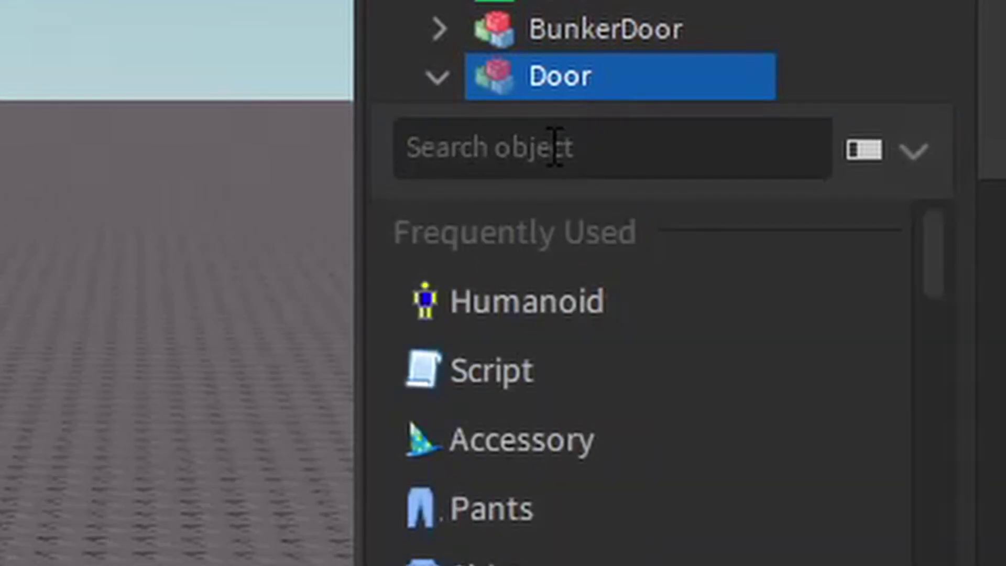
{"action": "type", "text": "so"}
{"action": "key", "text": "Return"}
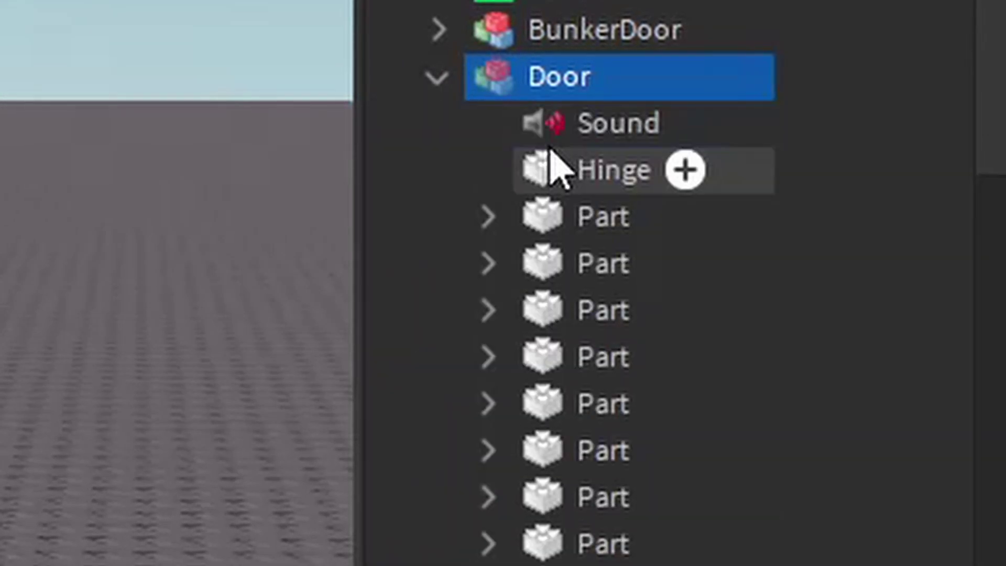
{"action": "left_click", "coordinate": [576, 131]}
{"action": "right_click", "coordinate": [578, 138]}
{"action": "left_click", "coordinate": [552, 337]}
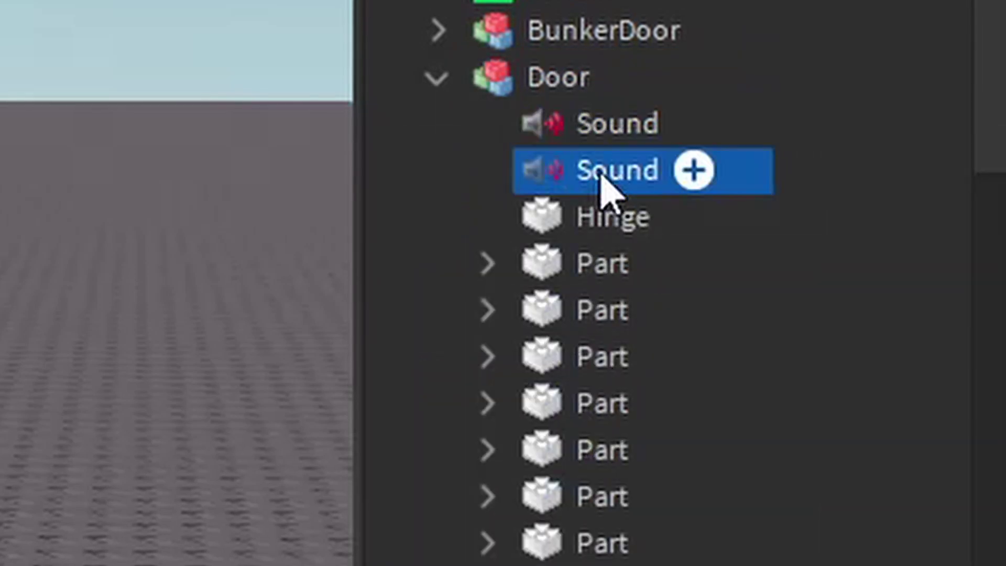
Rename the Door model's two sounds as Open and Close
{"action": "left_click", "coordinate": [602, 137]}
{"action": "right_click", "coordinate": [602, 137]}
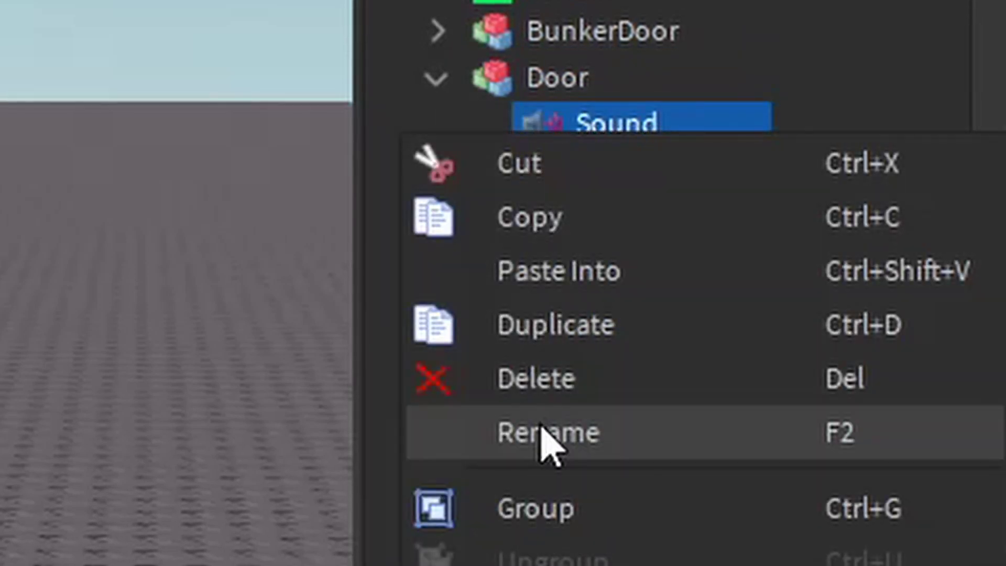
{"action": "left_click", "coordinate": [544, 432]}
{"action": "type", "text": "Open"}
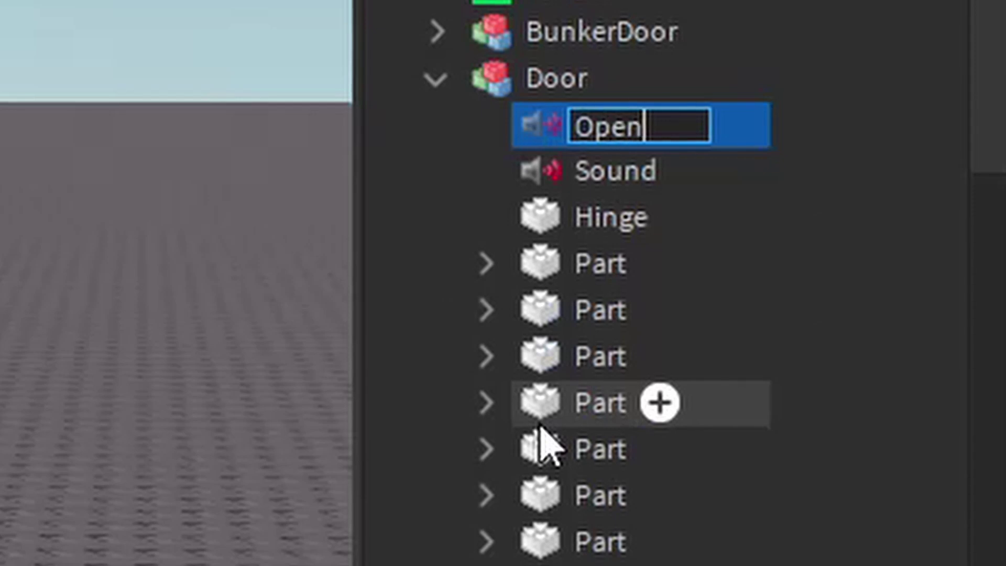
{"action": "left_click", "coordinate": [616, 178]}
{"action": "right_click", "coordinate": [616, 178]}
{"action": "left_click", "coordinate": [563, 477]}
{"action": "type", "text": "Close"}
{"action": "key", "text": "Return"}
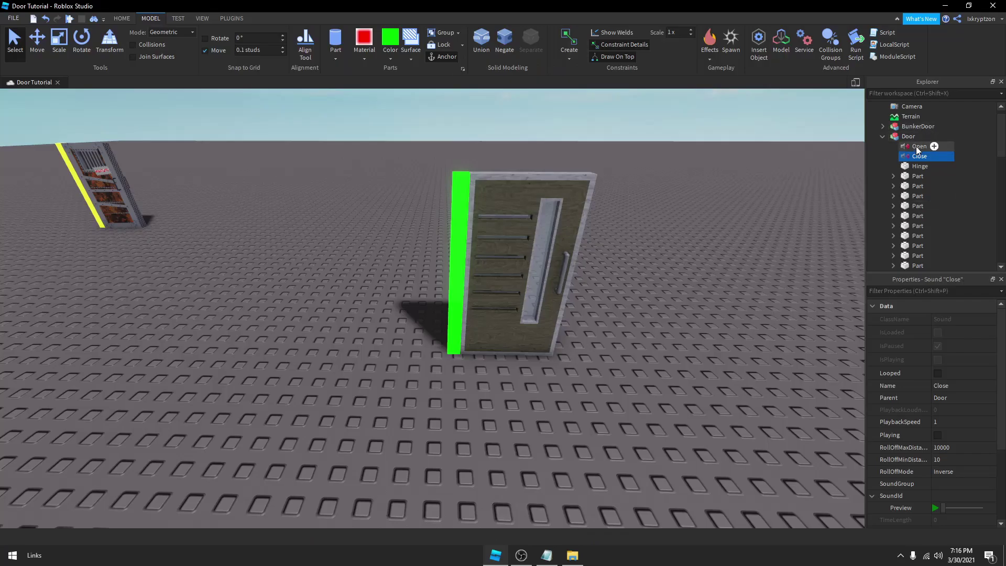
Copy the opening sound's asset ID from Notepad, set the Open sound's SoundId to rbxassetid://192416578, and preview it
{"action": "left_click", "coordinate": [916, 146]}
{"action": "scroll", "coordinate": [919, 387], "scroll_direction": "down", "scroll_amount": 3}
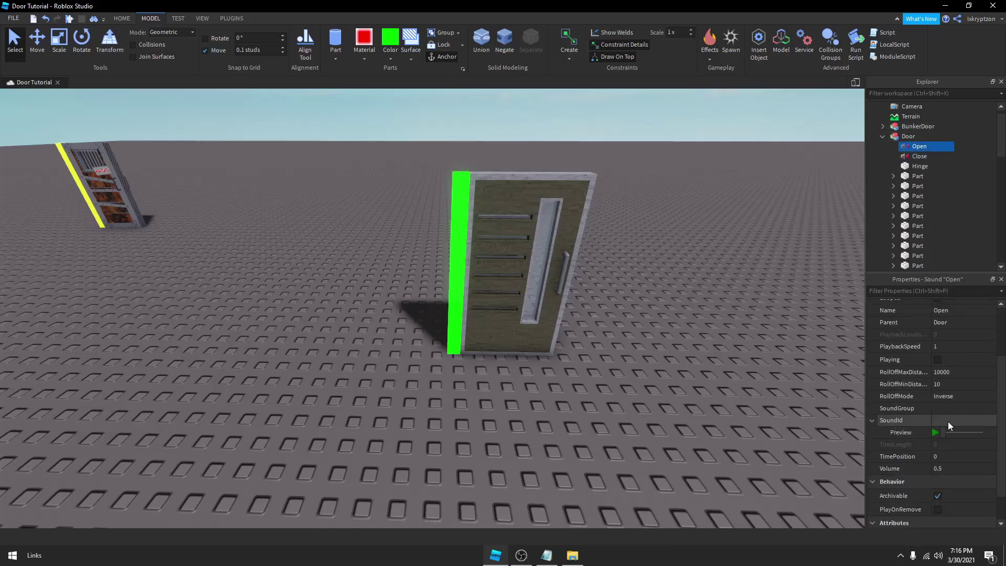
{"action": "left_click", "coordinate": [546, 555]}
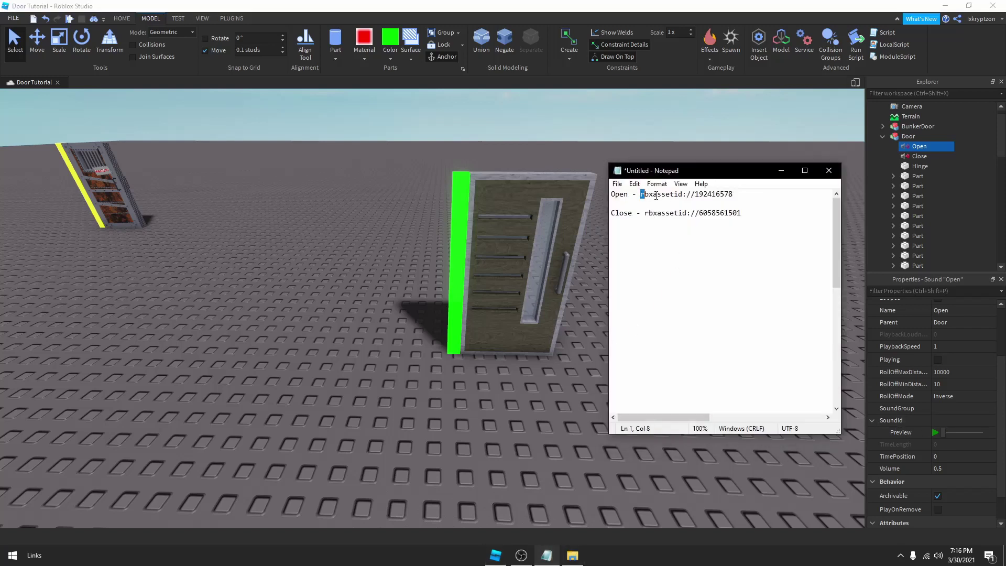
{"action": "left_click_drag", "start_coordinate": [681, 195], "coordinate": [736, 199]}
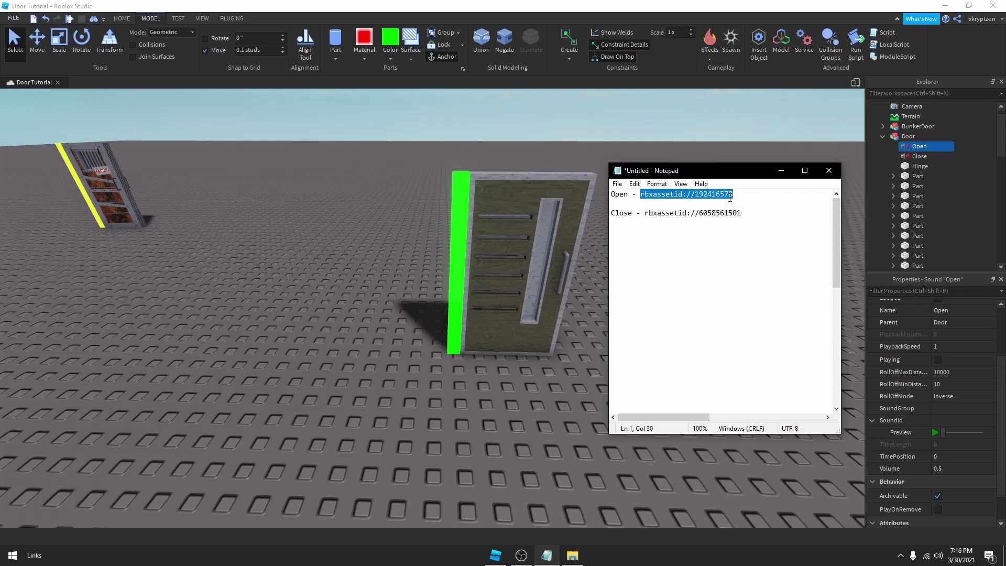
{"action": "left_click", "coordinate": [777, 173]}
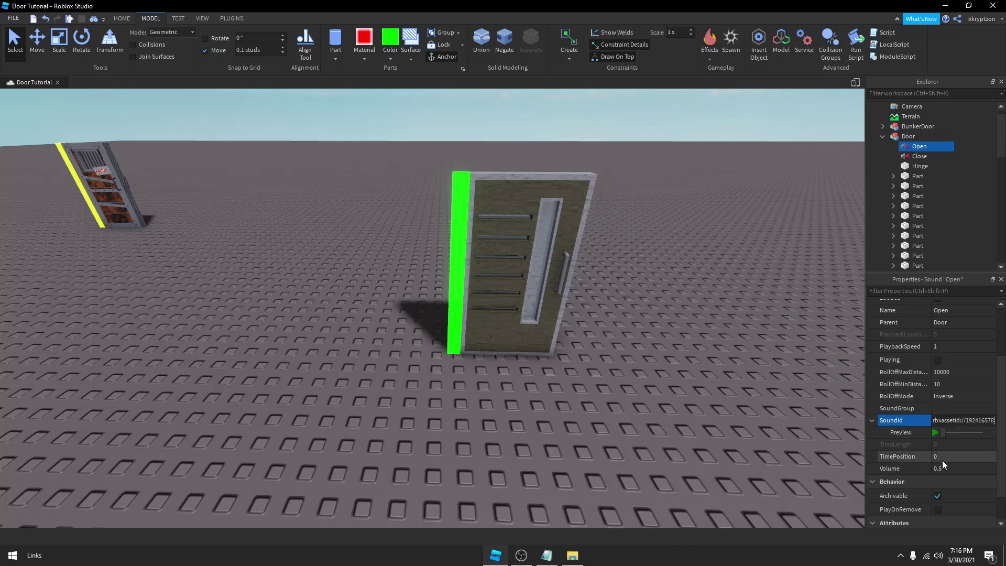
{"action": "left_click", "coordinate": [933, 430]}
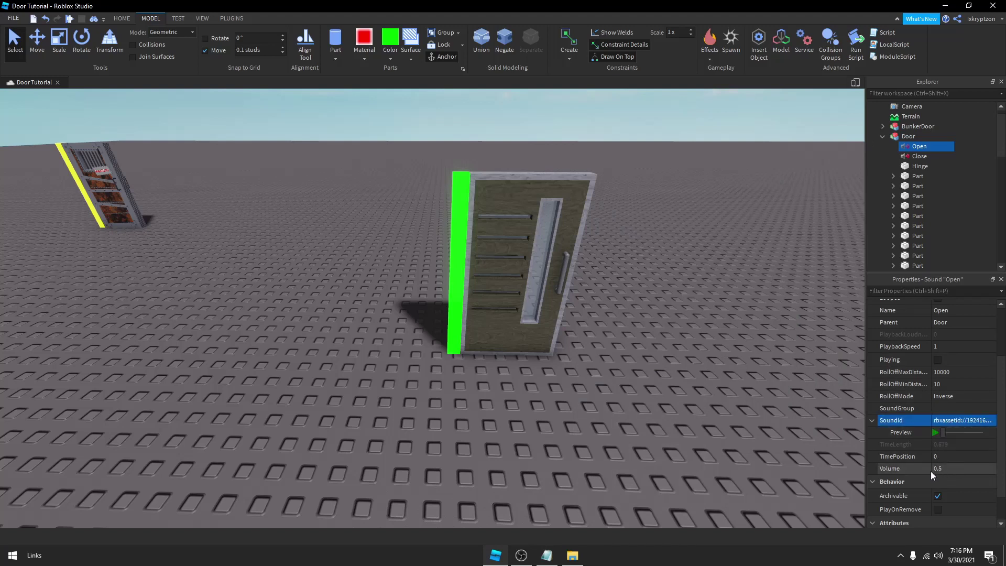
Set the Open sound's volume to 3 and preview the sound
{"action": "left_click", "coordinate": [933, 469]}
{"action": "type", "text": "3"}
{"action": "left_click", "coordinate": [935, 432]}
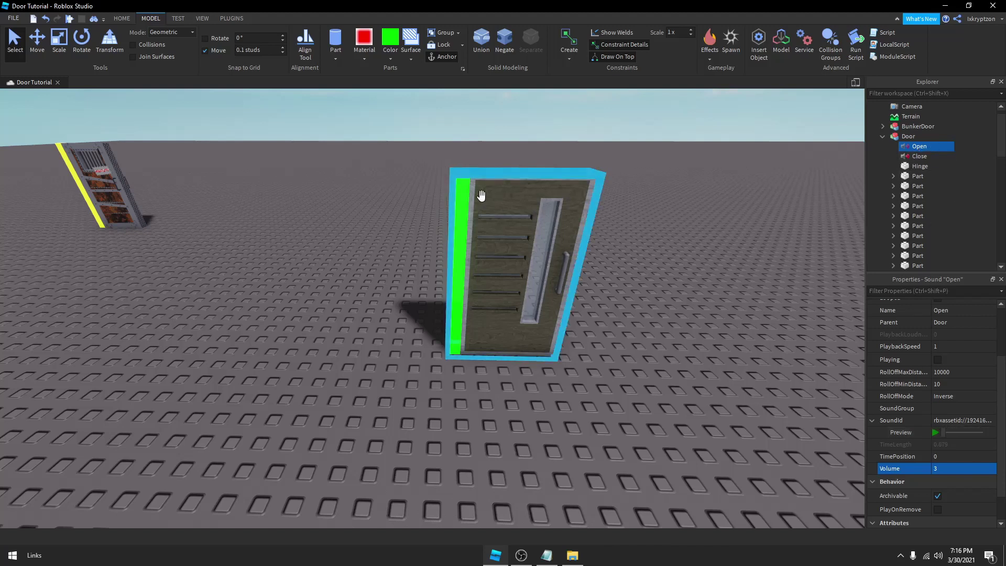
{"action": "left_click", "coordinate": [918, 156]}
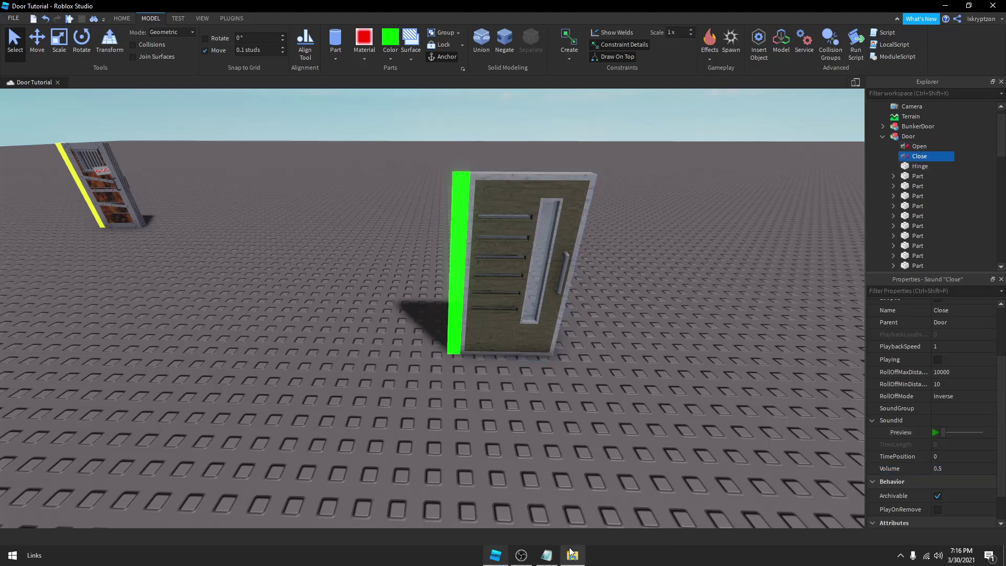
{"action": "left_click", "coordinate": [546, 554]}
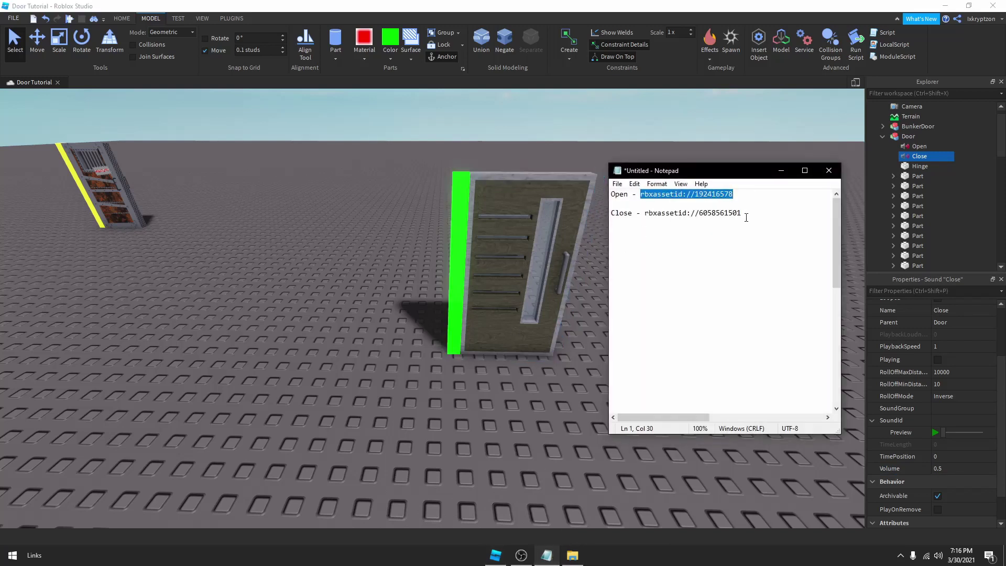
{"action": "left_click_drag", "start_coordinate": [743, 213], "coordinate": [644, 214]}
{"action": "key", "text": "ctrl+c"}
{"action": "left_click", "coordinate": [780, 170]}
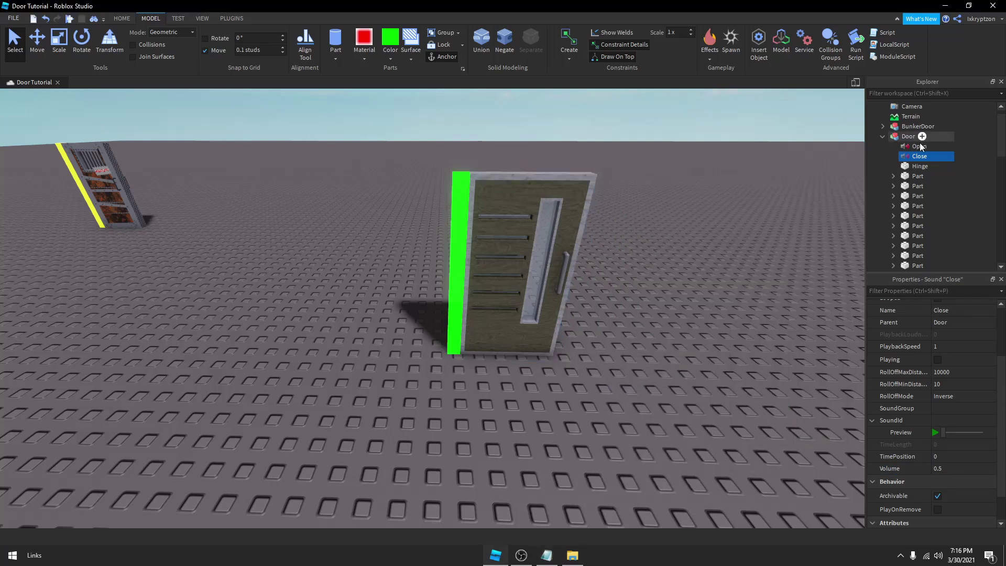
{"action": "left_click", "coordinate": [937, 419]}
{"action": "key", "text": "ctrl+v"}
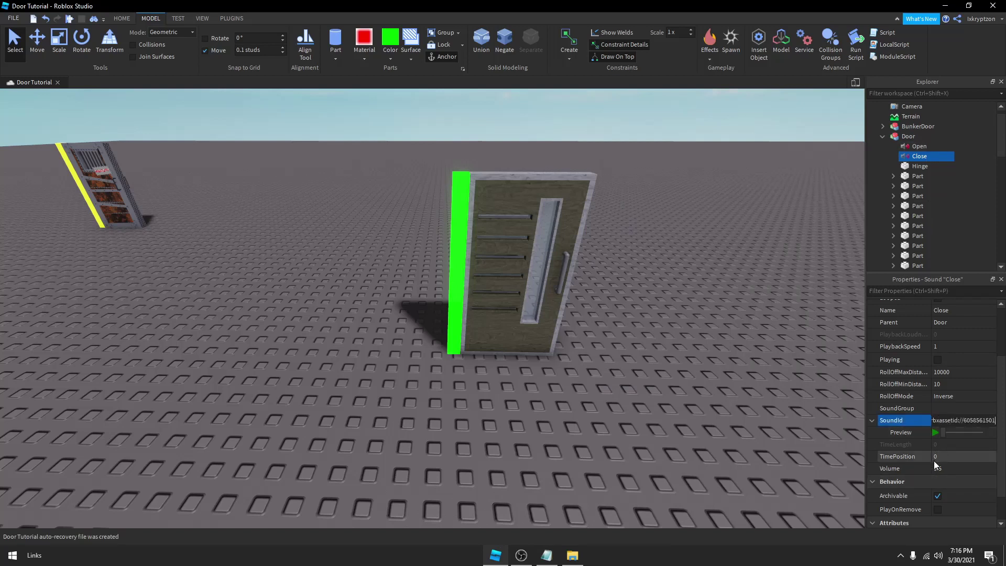
Set the Close sound's volume to 3 and preview the sound
{"action": "left_click", "coordinate": [934, 468]}
{"action": "type", "text": "3"}
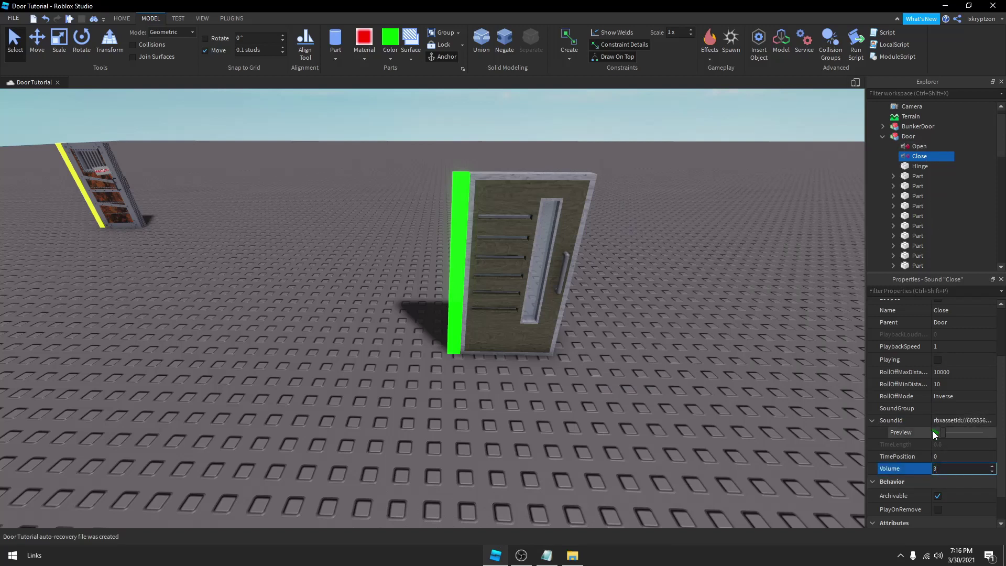
{"action": "left_click", "coordinate": [932, 431]}
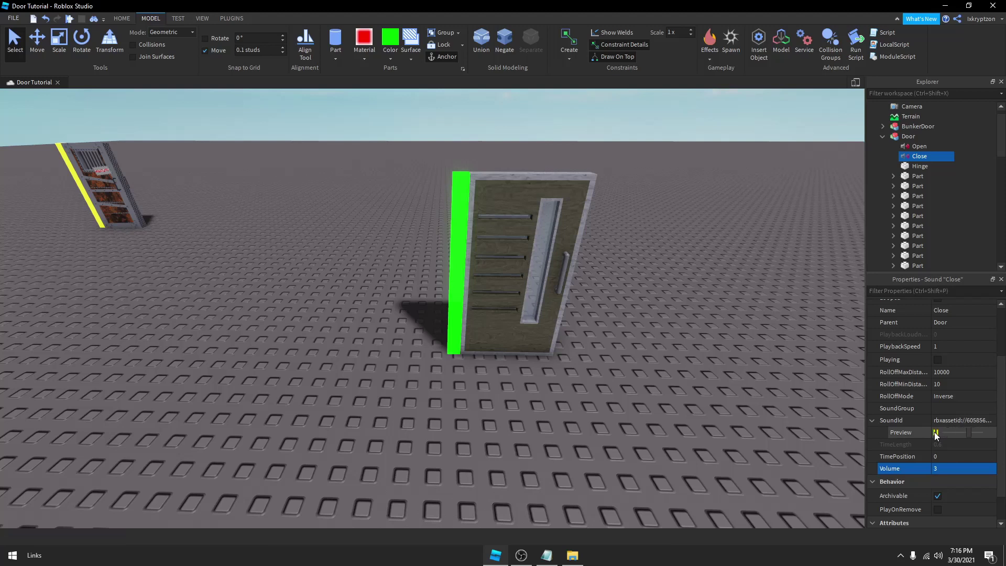
{"action": "right_click_drag", "start_coordinate": [743, 398], "coordinate": [739, 375]}
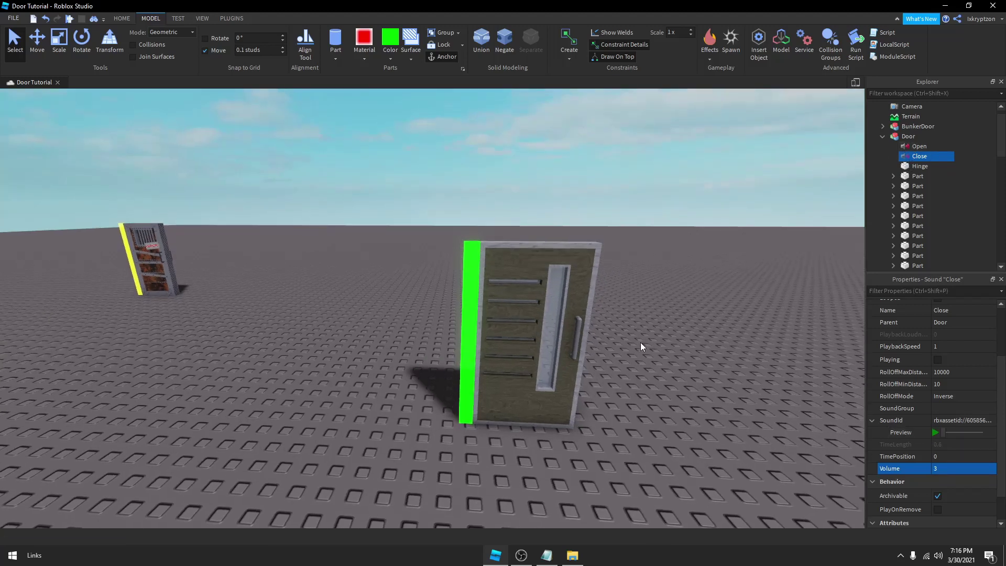
{"action": "right_click_drag", "start_coordinate": [643, 341], "coordinate": [645, 341]}
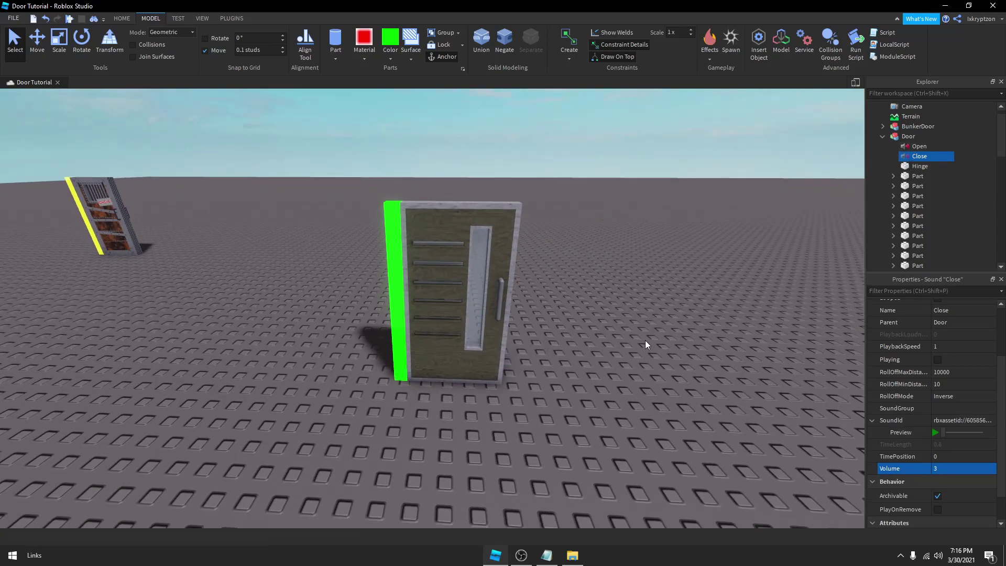
Add a ProximityPrompt to the Door model and select it
{"action": "left_click", "coordinate": [922, 136]}
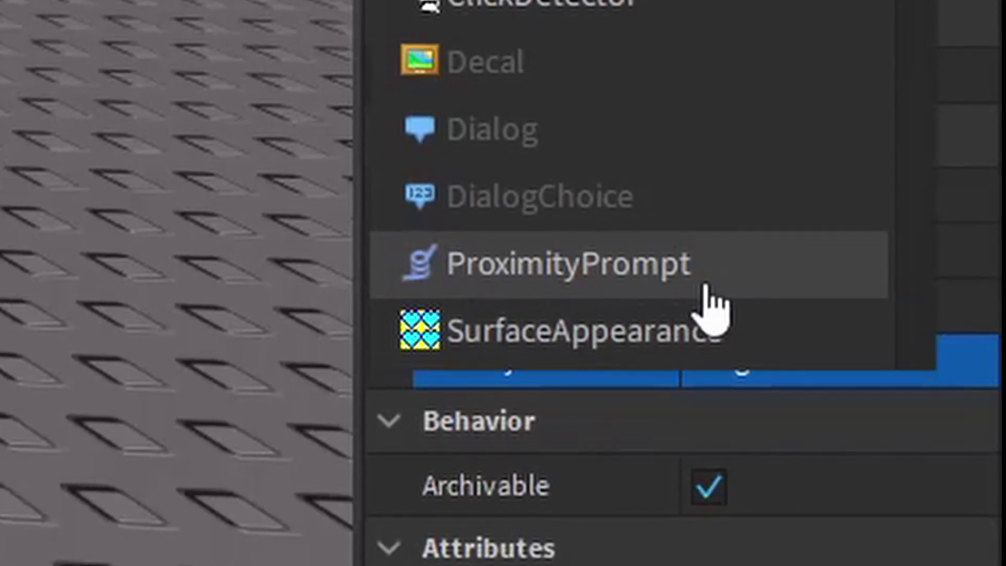
{"action": "left_click", "coordinate": [704, 285]}
{"action": "right_click_drag", "start_coordinate": [713, 344], "coordinate": [713, 344]}
{"action": "scroll", "coordinate": [714, 344], "scroll_direction": "down", "scroll_amount": 1}
{"action": "left_click", "coordinate": [929, 166]}
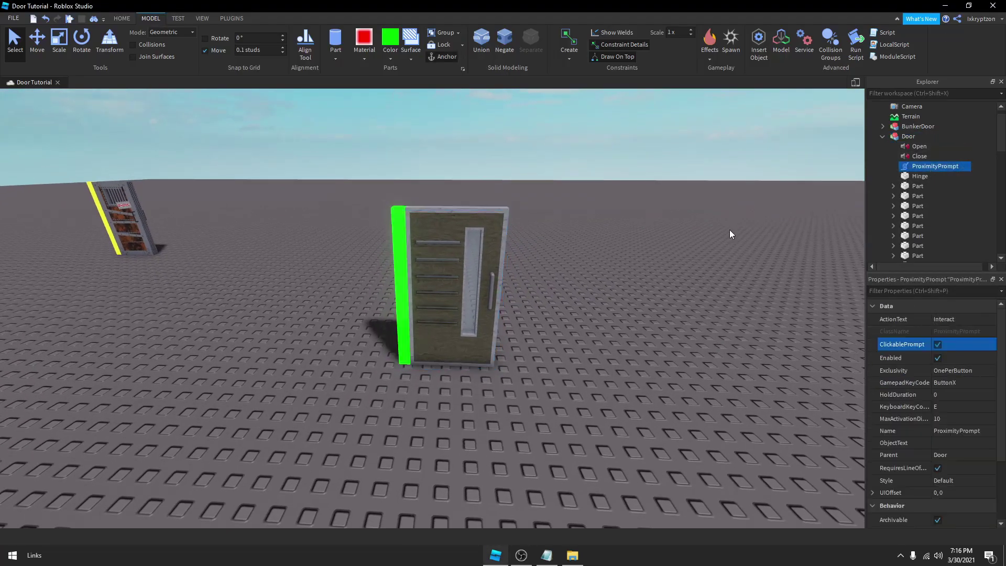
Undock the ProximityPrompt's properties and float them over the viewport beside the door
{"action": "scroll", "coordinate": [678, 278], "scroll_direction": "up", "scroll_amount": 2}
{"action": "scroll", "coordinate": [678, 278], "scroll_direction": "up", "scroll_amount": 1}
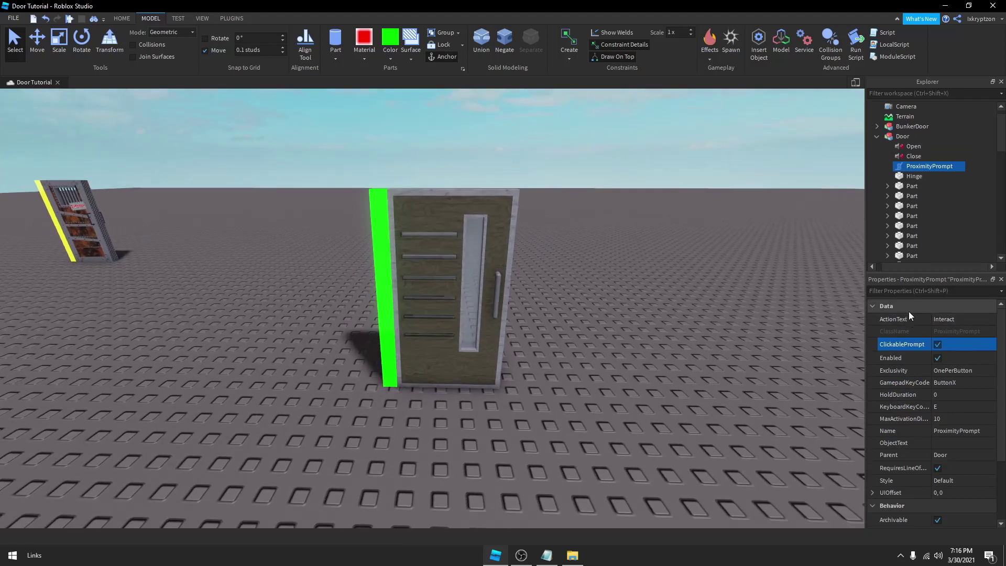
{"action": "left_click_drag", "start_coordinate": [896, 283], "coordinate": [367, 196]}
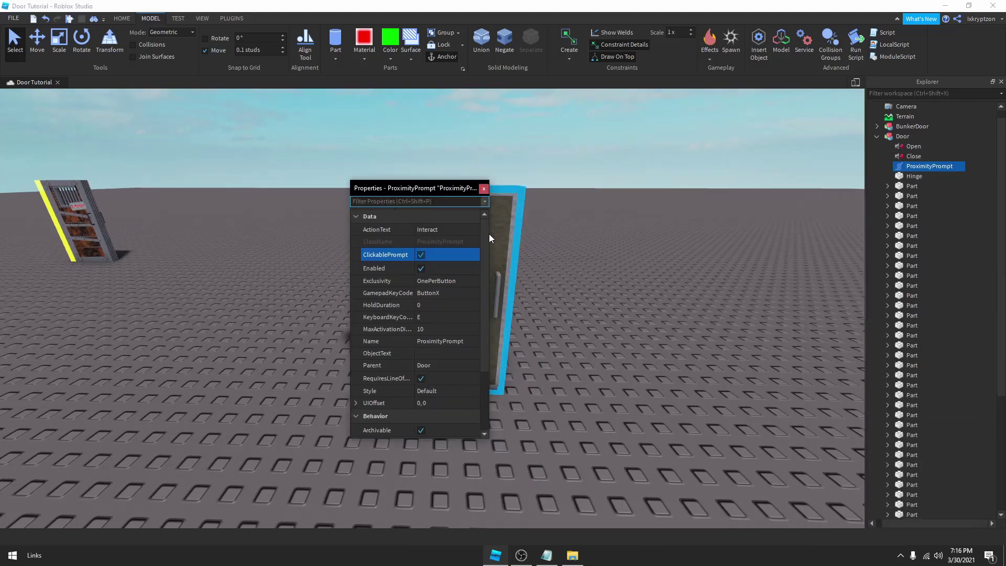
Widen the floating properties window, reposition it, and set the ProximityPrompt's ActionText to "Hit E to open door"
{"action": "left_click_drag", "start_coordinate": [489, 234], "coordinate": [714, 235]}
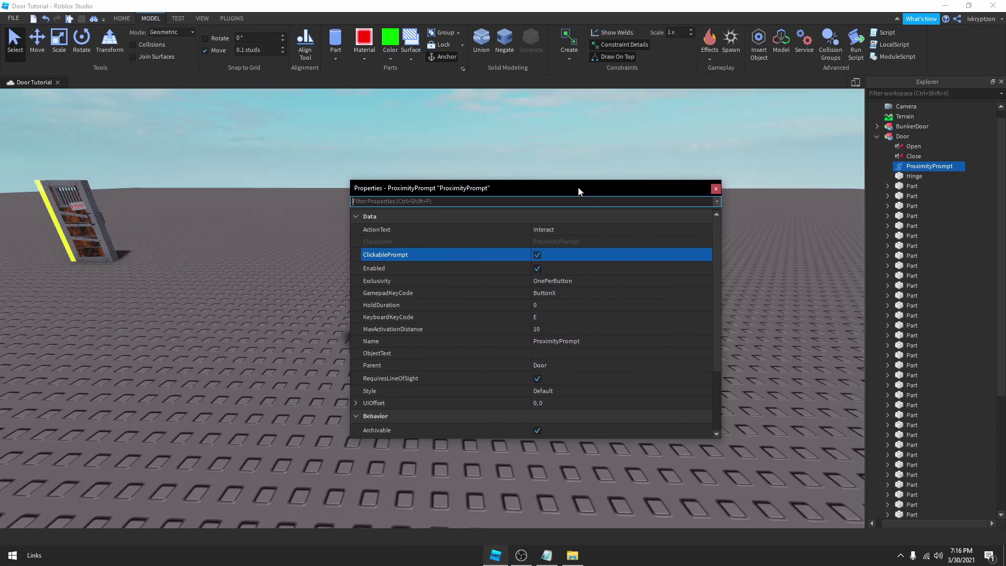
{"action": "left_click_drag", "start_coordinate": [573, 187], "coordinate": [532, 168]}
{"action": "left_click", "coordinate": [542, 161]}
{"action": "left_click", "coordinate": [921, 166]}
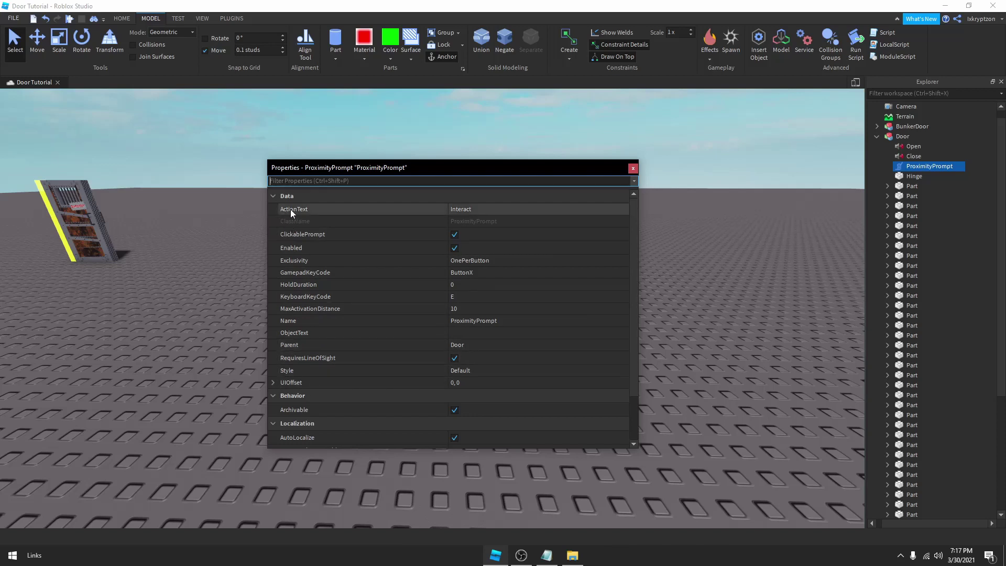
{"action": "left_click_drag", "start_coordinate": [398, 170], "coordinate": [454, 197]}
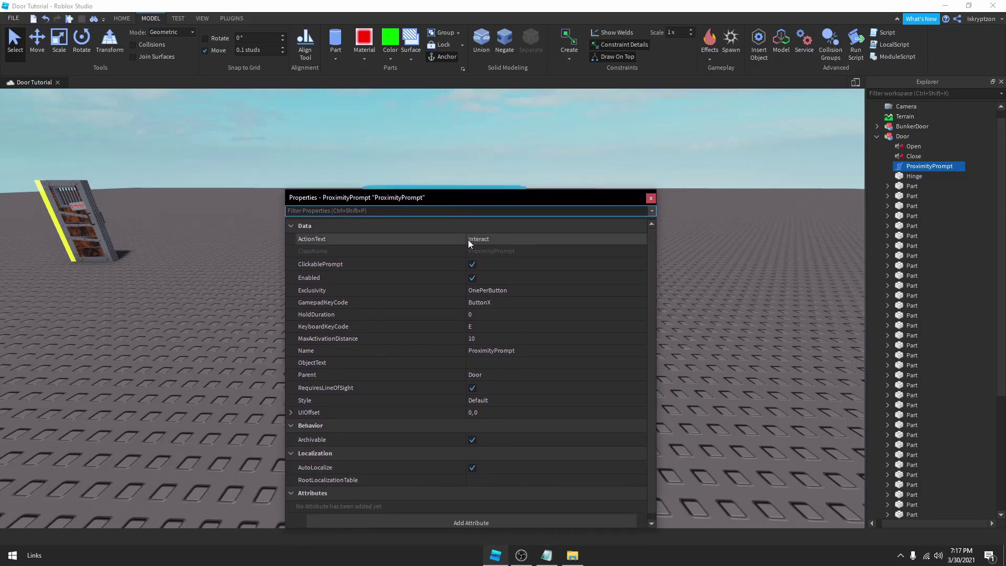
{"action": "left_click", "coordinate": [474, 239]}
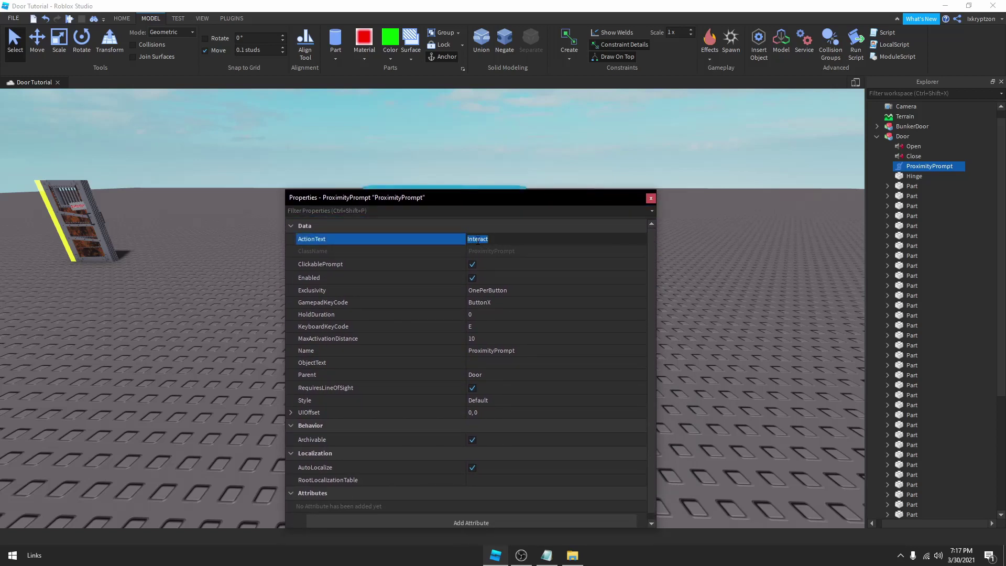
{"action": "type", "text": "Hit e to open door"}
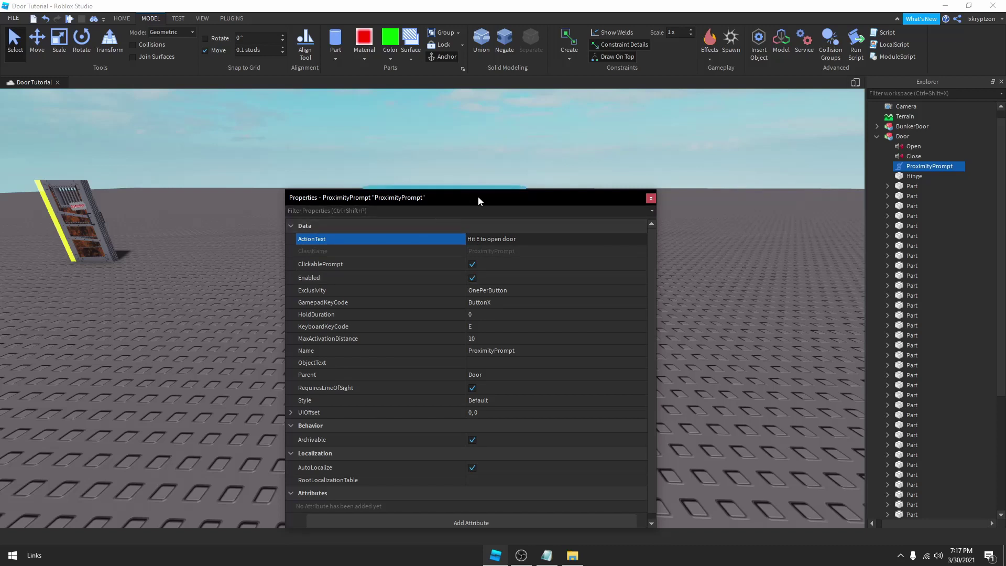
Look through the available KeyboardKeyCode options for the ProximityPrompt without changing the key, and close the floating properties window
{"action": "left_click_drag", "start_coordinate": [477, 197], "coordinate": [487, 143]}
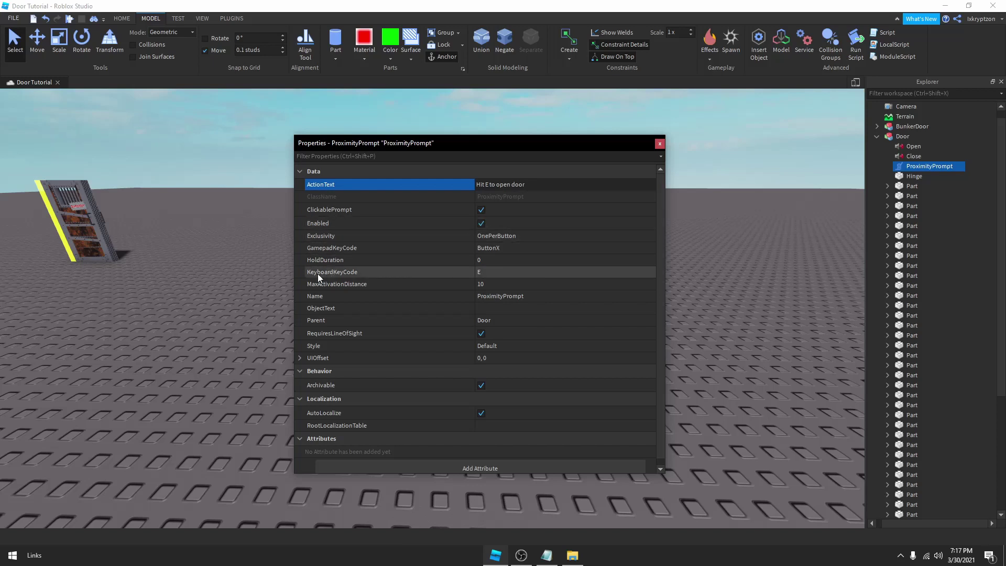
{"action": "left_click", "coordinate": [480, 272]}
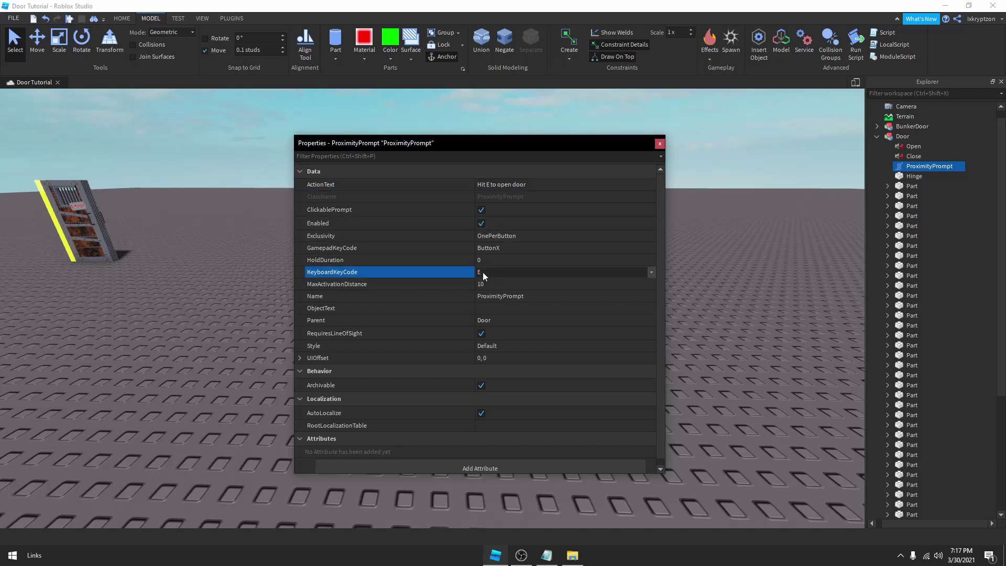
{"action": "left_click", "coordinate": [650, 272]}
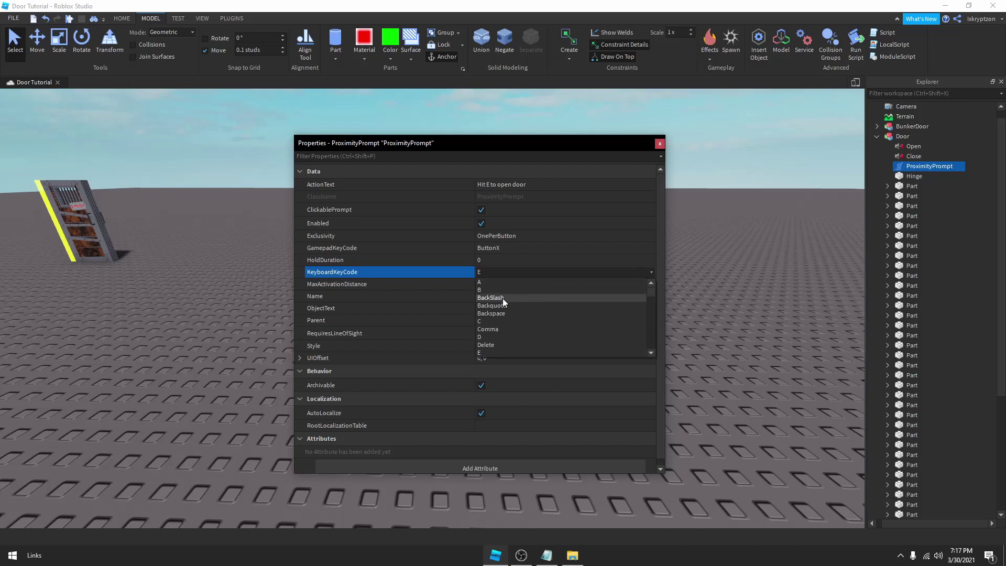
{"action": "scroll", "coordinate": [503, 300], "scroll_direction": "down", "scroll_amount": 12}
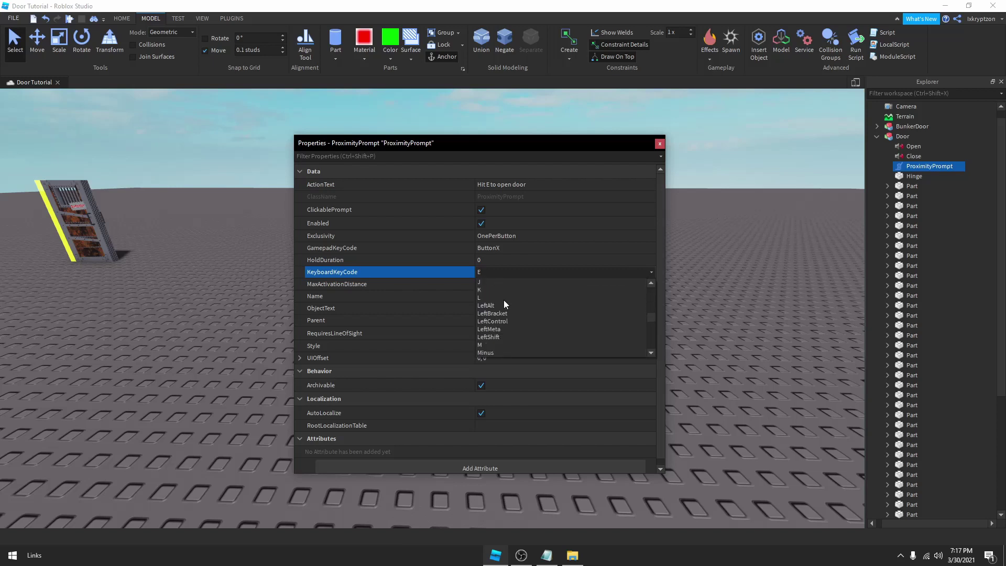
{"action": "scroll", "coordinate": [503, 303], "scroll_direction": "down", "scroll_amount": 10}
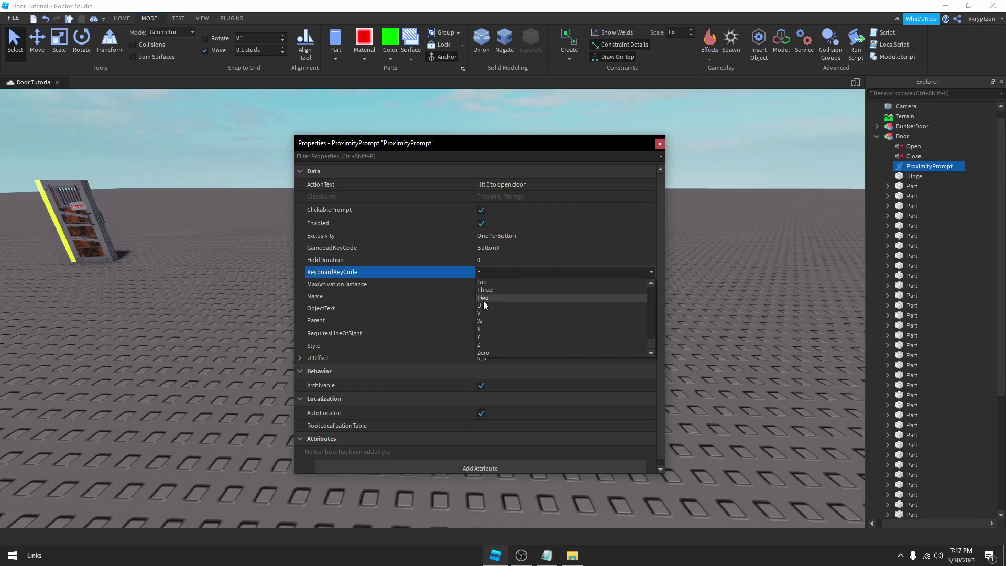
{"action": "scroll", "coordinate": [495, 309], "scroll_direction": "up", "scroll_amount": 20}
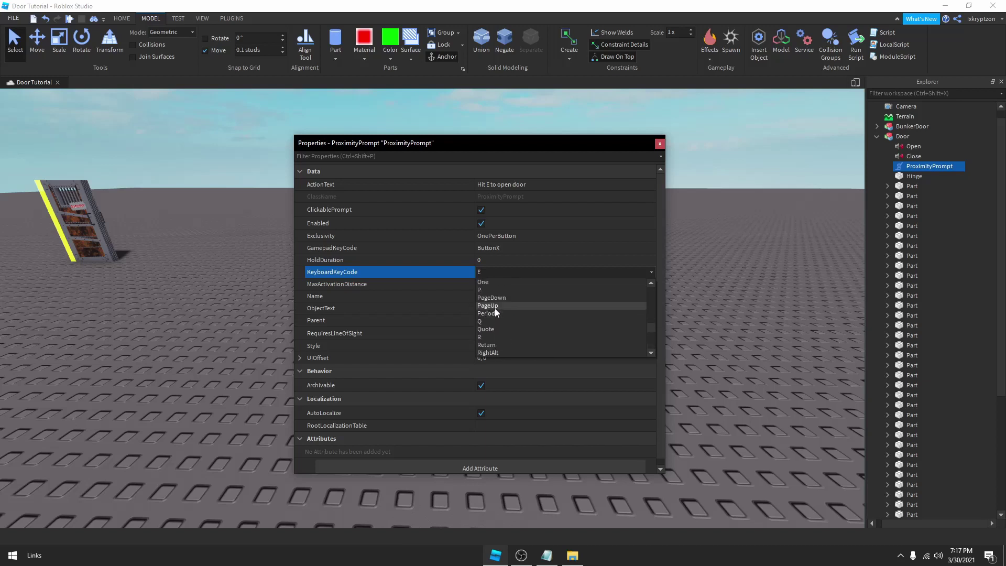
{"action": "left_click", "coordinate": [688, 279]}
{"action": "left_click", "coordinate": [922, 167]}
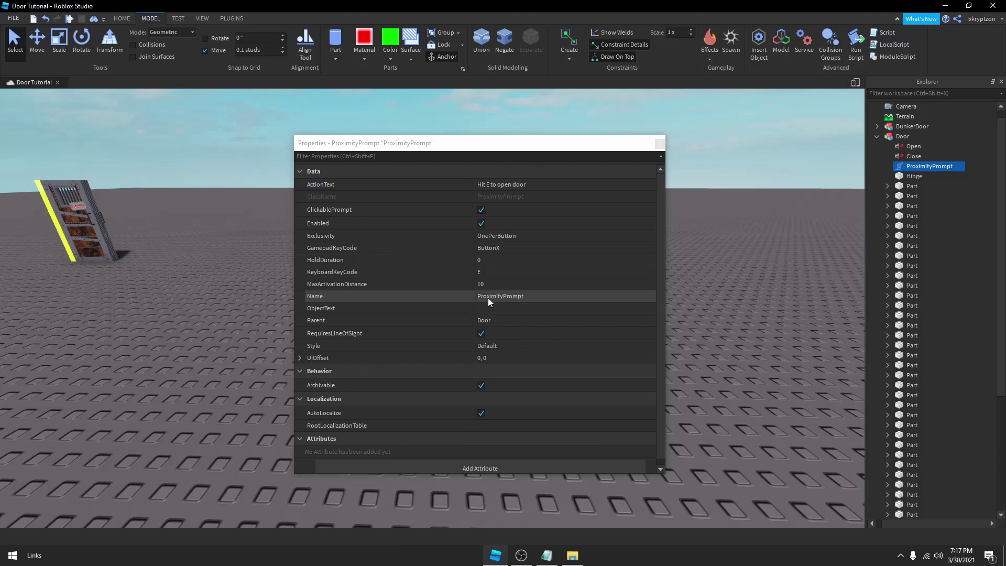
{"action": "left_click", "coordinate": [660, 144]}
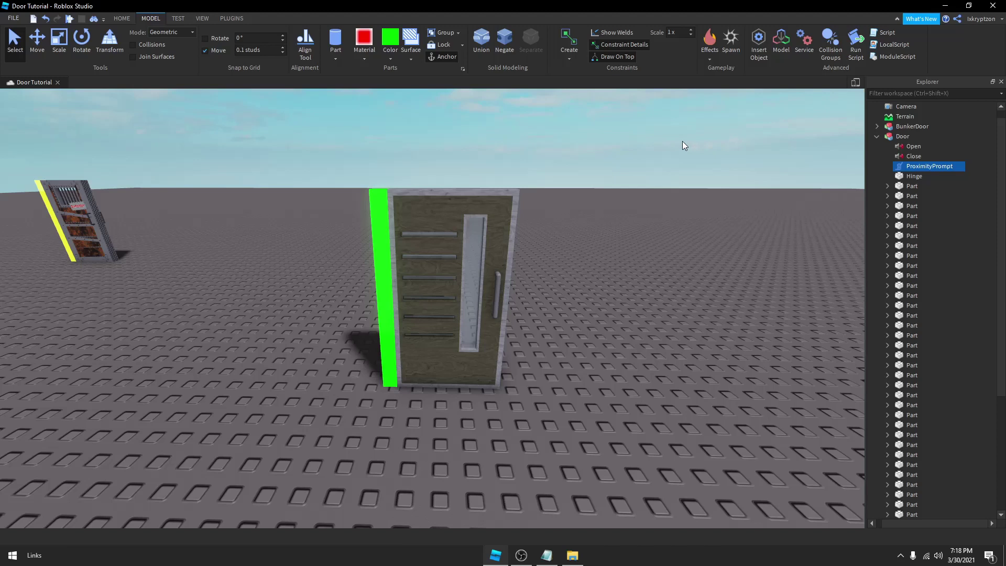
Insert a Script into the Door model and delete its default print("Hello world!") line
{"action": "left_click", "coordinate": [959, 136]}
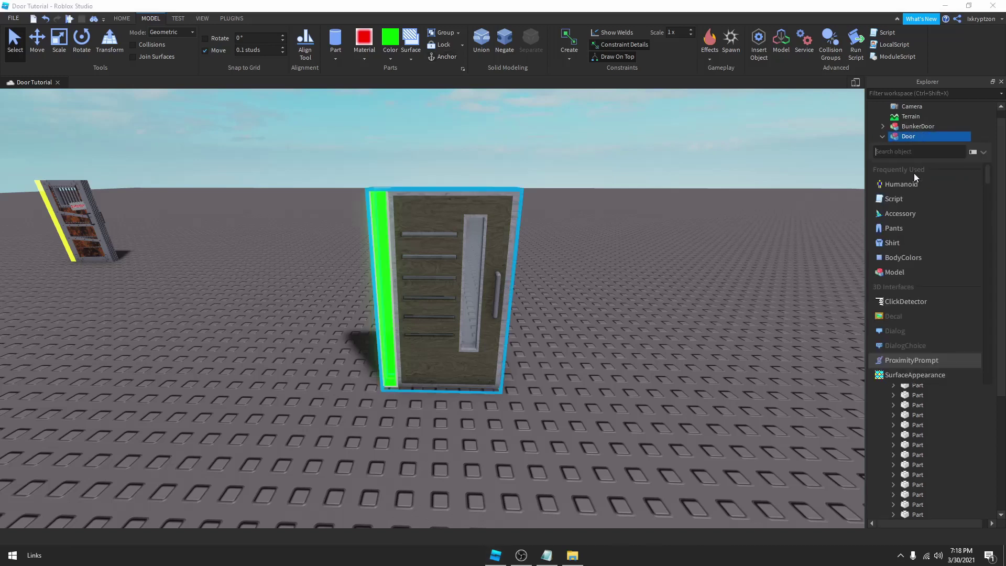
{"action": "left_click", "coordinate": [893, 199]}
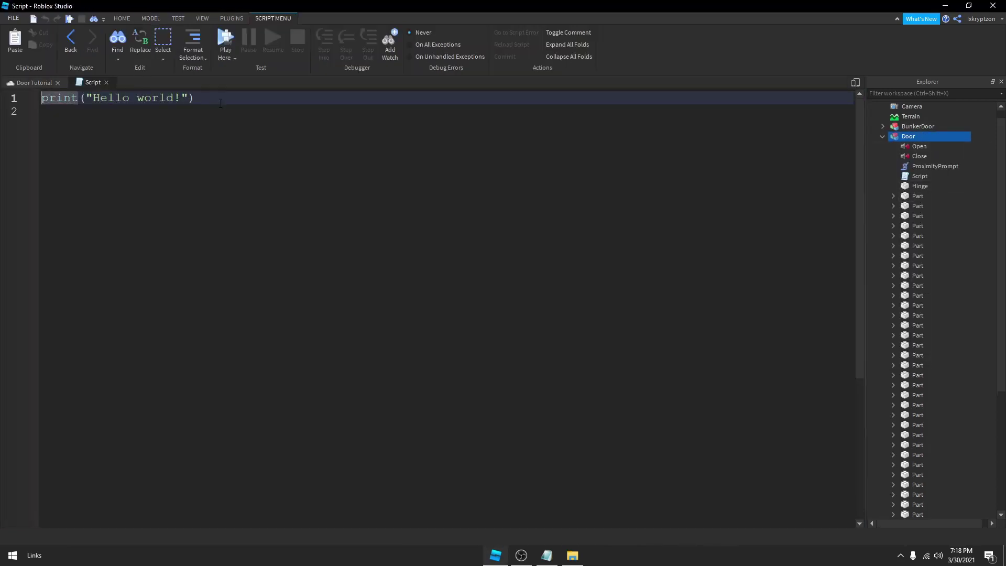
{"action": "left_click_drag", "start_coordinate": [224, 103], "coordinate": [67, 114]}
{"action": "key", "text": "BackSpace"}
{"action": "key", "text": "BackSpace"}
{"action": "key", "text": "BackSpace"}
{"action": "key", "text": "BackSpace"}
{"action": "key", "text": "BackSpace"}
{"action": "key", "text": "BackSpace"}
{"action": "key", "text": "BackSpace"}
{"action": "key", "text": "BackSpace"}
{"action": "key", "text": "BackSpace"}
{"action": "key", "text": "BackSpace"}
{"action": "key", "text": "BackSpace"}
{"action": "key", "text": "BackSpace"}
{"action": "key", "text": "BackSpace"}
{"action": "key", "text": "BackSpace"}
{"action": "key", "text": "BackSpace"}
{"action": "key", "text": "BackSpace"}
{"action": "key", "text": "BackSpace"}
{"action": "key", "text": "BackSpace"}
{"action": "key", "text": "BackSpace"}
{"action": "key", "text": "BackSpace"}
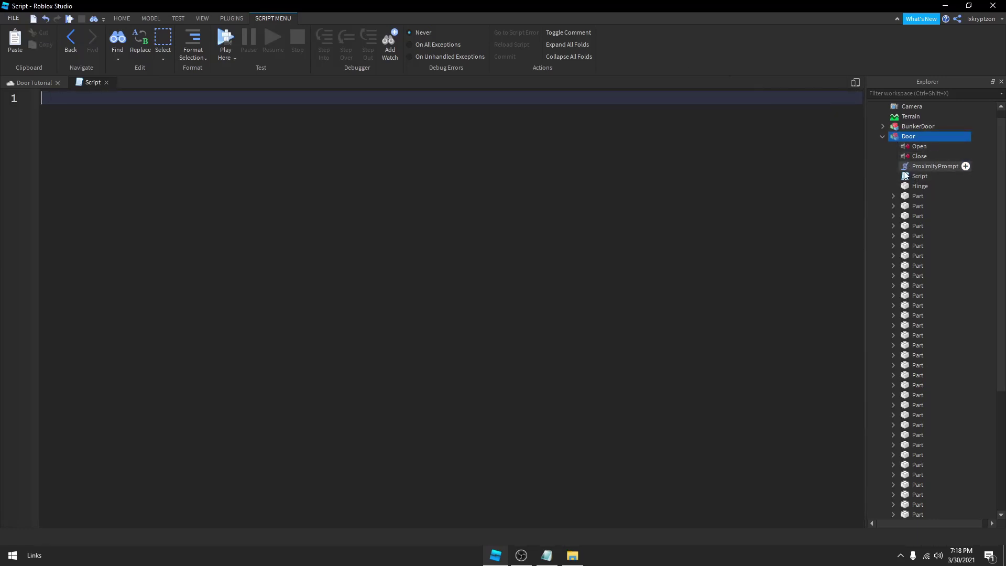
Copy the complete TweenService door code from Notepad and paste it into the Door model's empty Script
{"action": "left_click", "coordinate": [547, 554]}
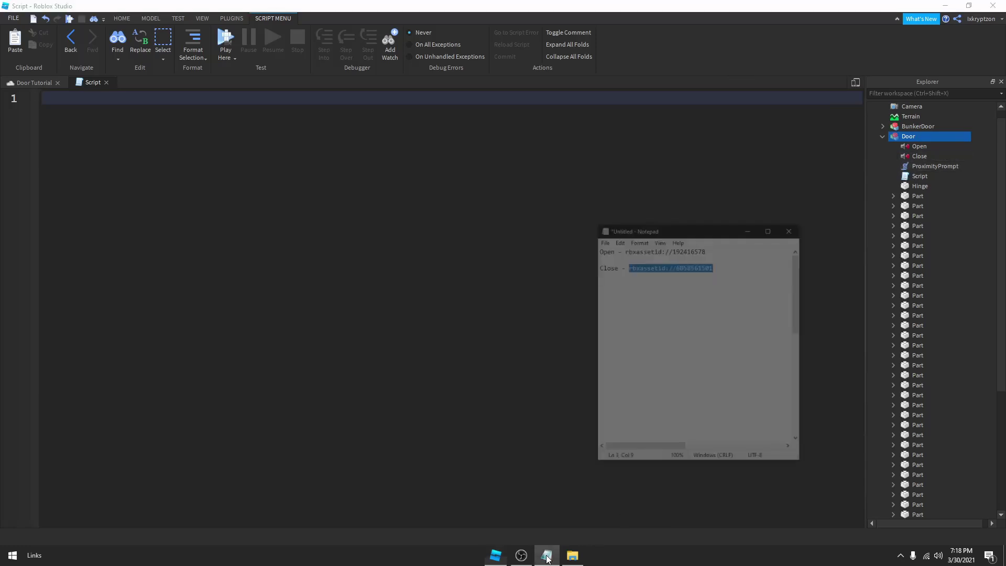
{"action": "scroll", "coordinate": [621, 326], "scroll_direction": "down", "scroll_amount": 5}
{"action": "left_click_drag", "start_coordinate": [621, 327], "coordinate": [766, 386]}
{"action": "key", "text": "ctrl+c"}
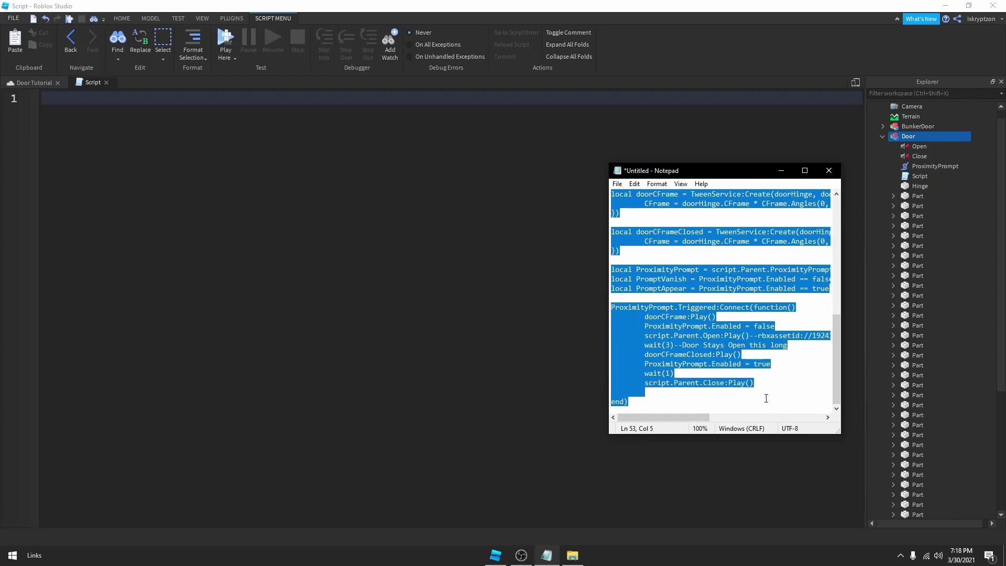
{"action": "left_click", "coordinate": [780, 170]}
{"action": "key", "text": "ctrl+v"}
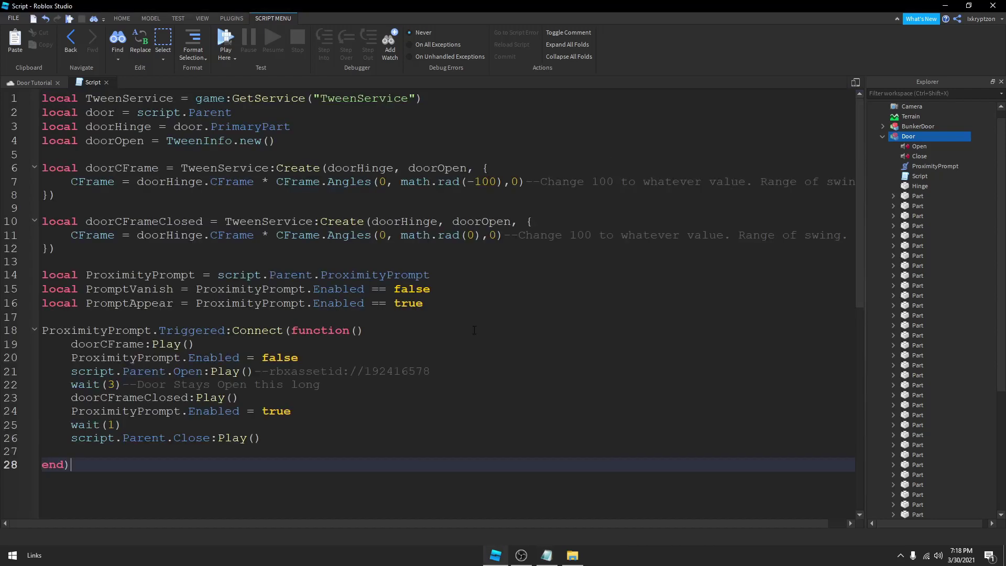
{"action": "right_click", "coordinate": [917, 151]}
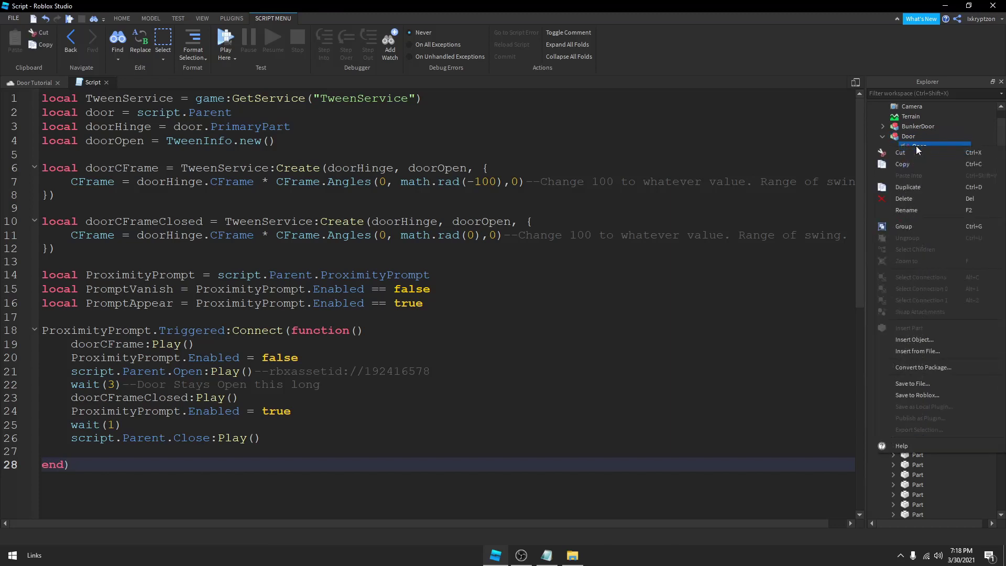
{"action": "left_click", "coordinate": [867, 139]}
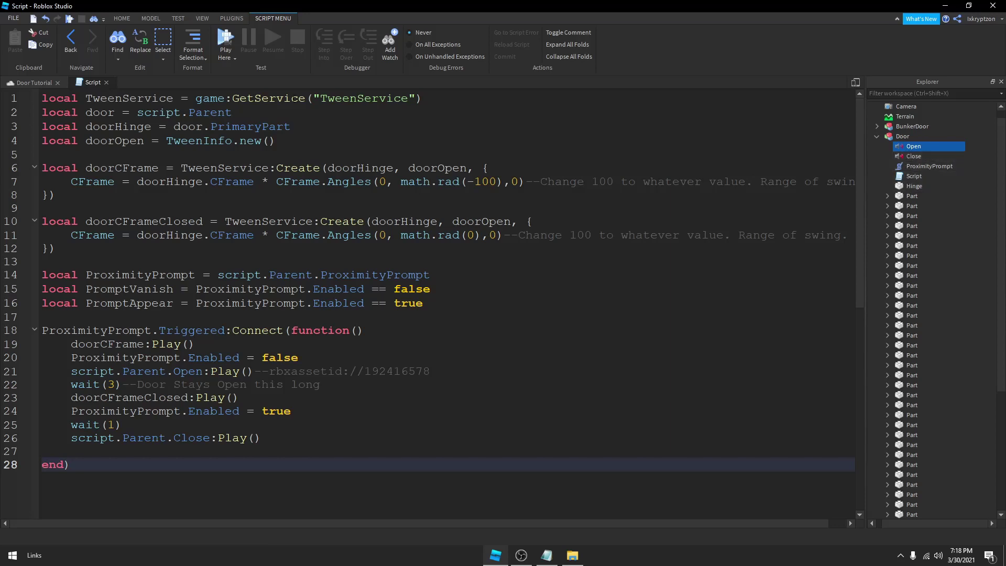
{"action": "left_click_drag", "start_coordinate": [42, 98], "coordinate": [469, 460]}
{"action": "left_click", "coordinate": [469, 460]}
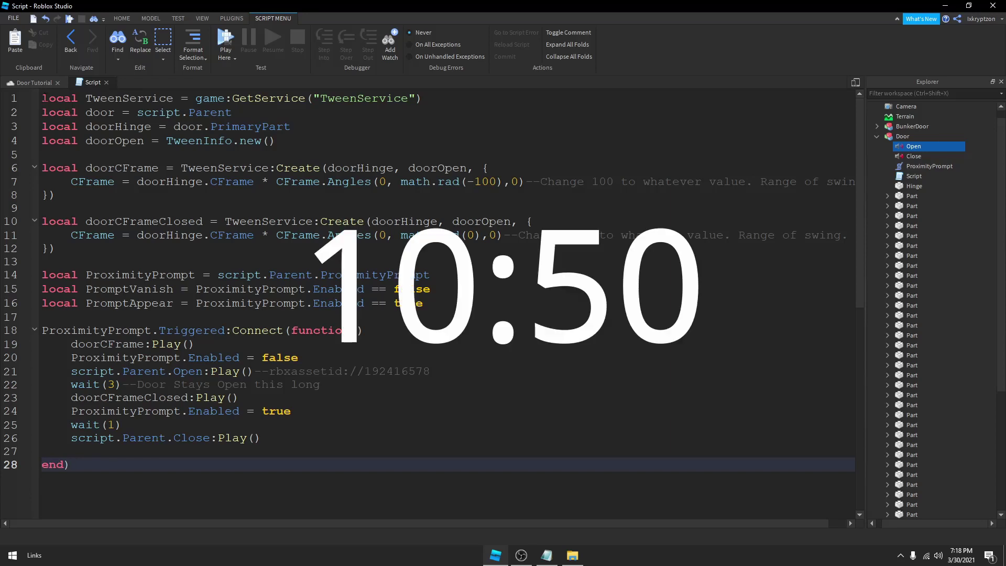
Examine the TweenService, door, doorHinge and doorOpen variable declarations on lines 1 to 4 of the script
{"action": "left_click_drag", "start_coordinate": [41, 98], "coordinate": [85, 140]}
{"action": "left_click", "coordinate": [342, 121]}
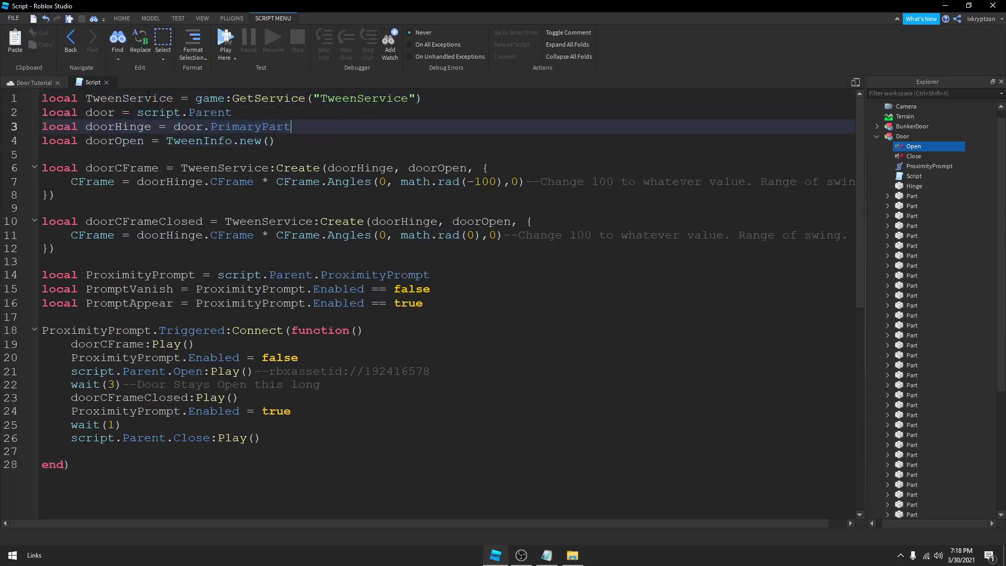
{"action": "left_click", "coordinate": [123, 98]}
{"action": "left_click", "coordinate": [289, 98]}
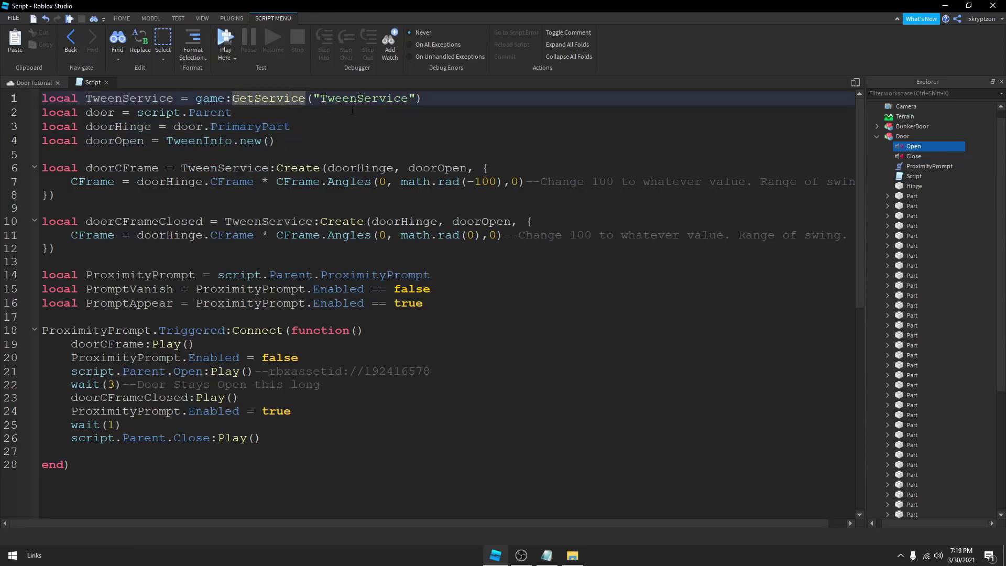
{"action": "left_click", "coordinate": [97, 112]}
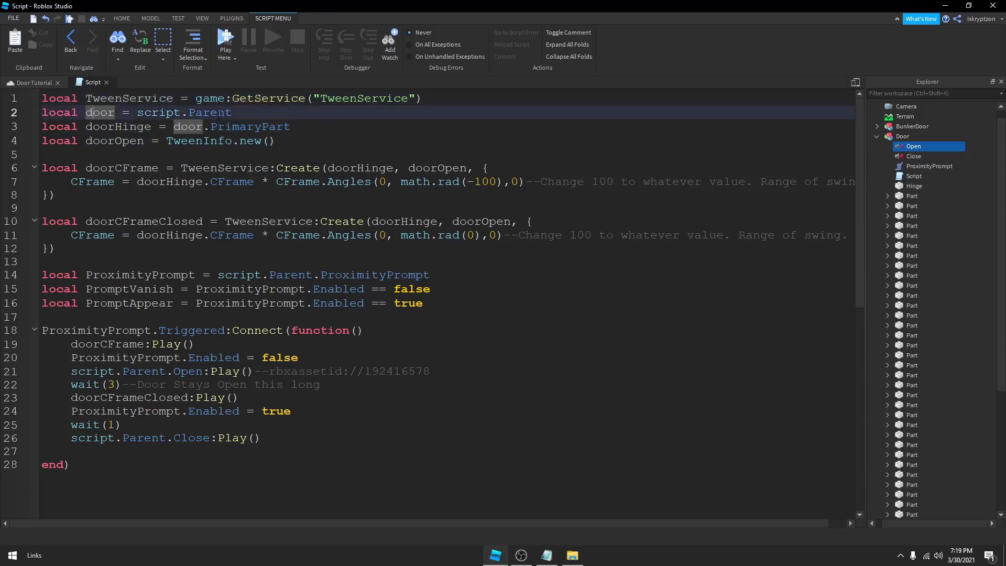
{"action": "left_click", "coordinate": [118, 127]}
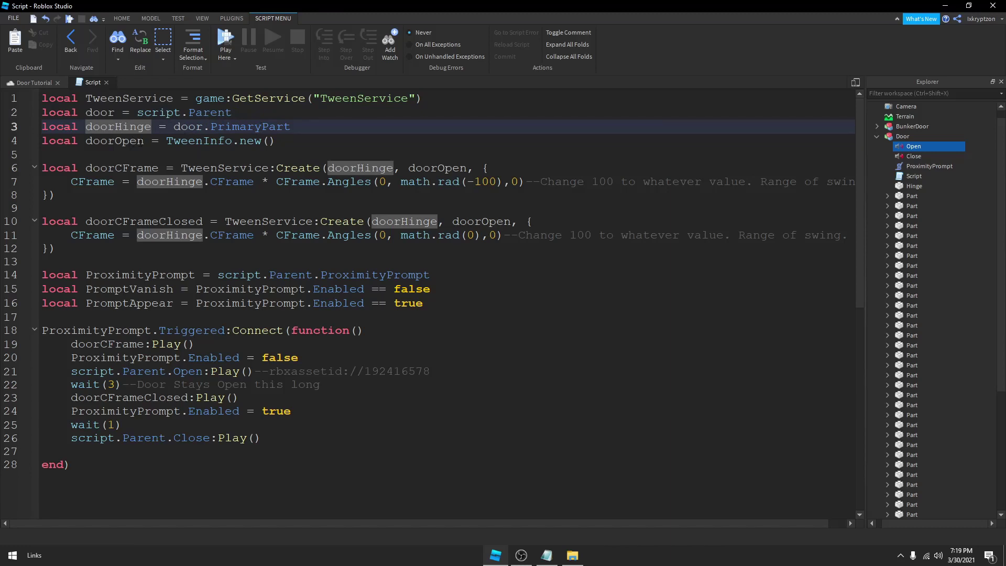
{"action": "left_click", "coordinate": [282, 142]}
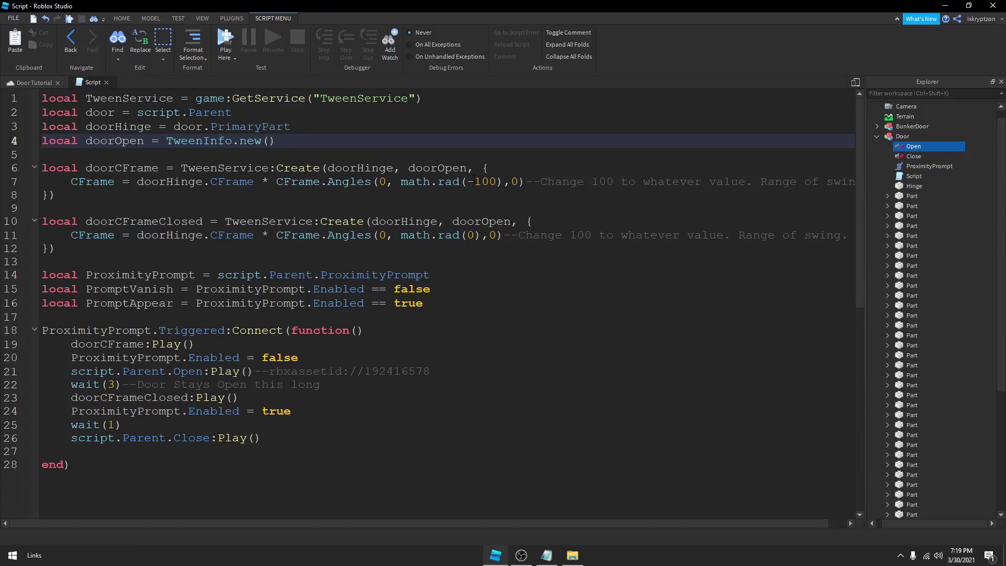
Examine the swing angles in the doorCFrame and doorCFrameClosed tweens and the comments explaining them
{"action": "left_click_drag", "start_coordinate": [591, 182], "coordinate": [616, 183]}
{"action": "left_click", "coordinate": [726, 179]}
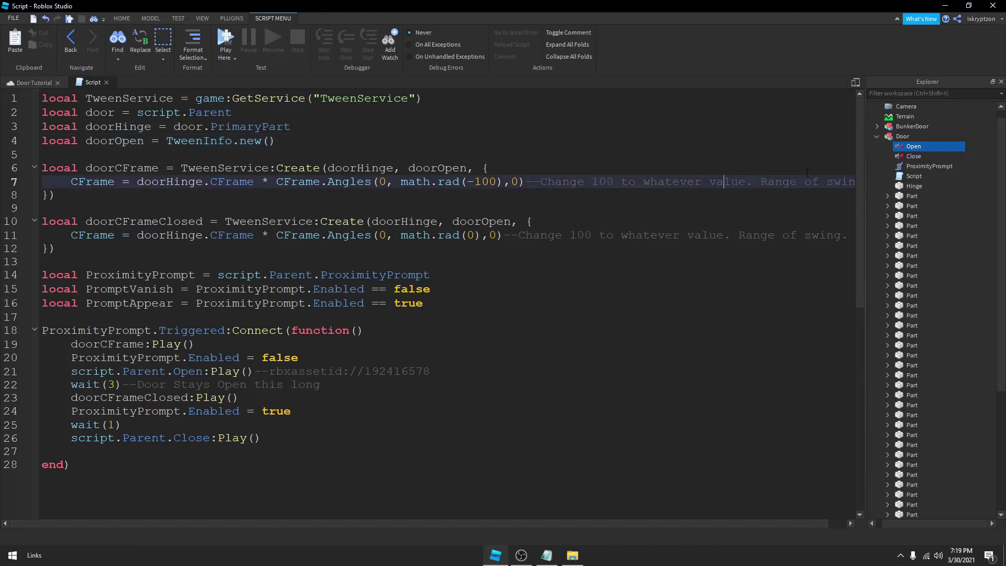
{"action": "scroll", "coordinate": [680, 190], "scroll_direction": "down", "scroll_amount": 1}
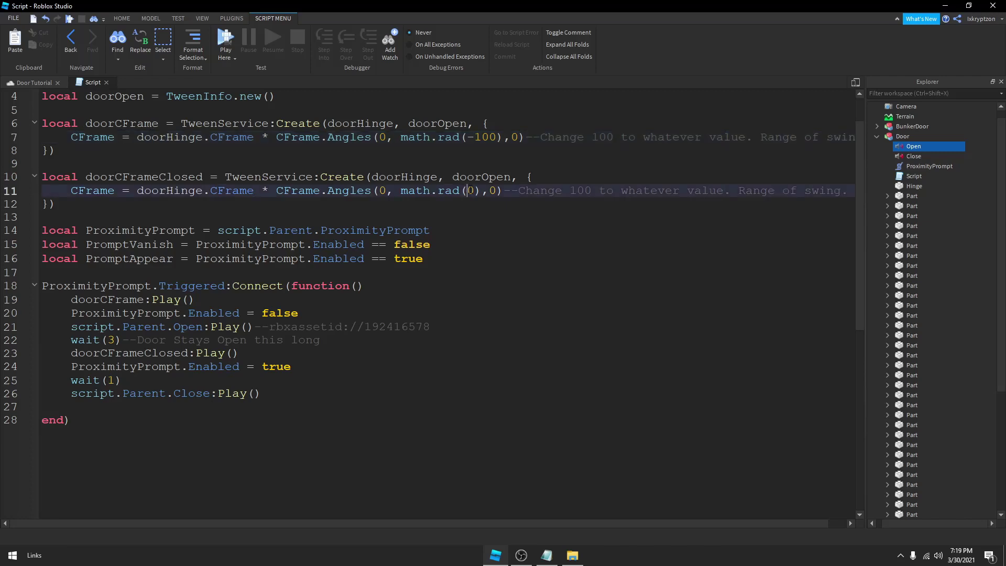
{"action": "key", "text": "Right"}
{"action": "scroll", "coordinate": [401, 192], "scroll_direction": "down", "scroll_amount": 1}
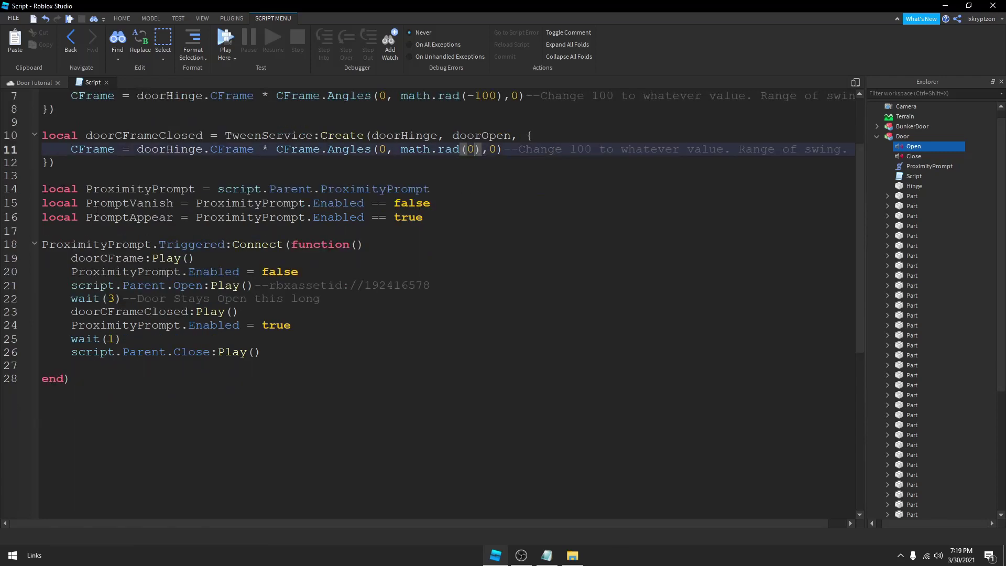
{"action": "scroll", "coordinate": [369, 221], "scroll_direction": "down", "scroll_amount": 1}
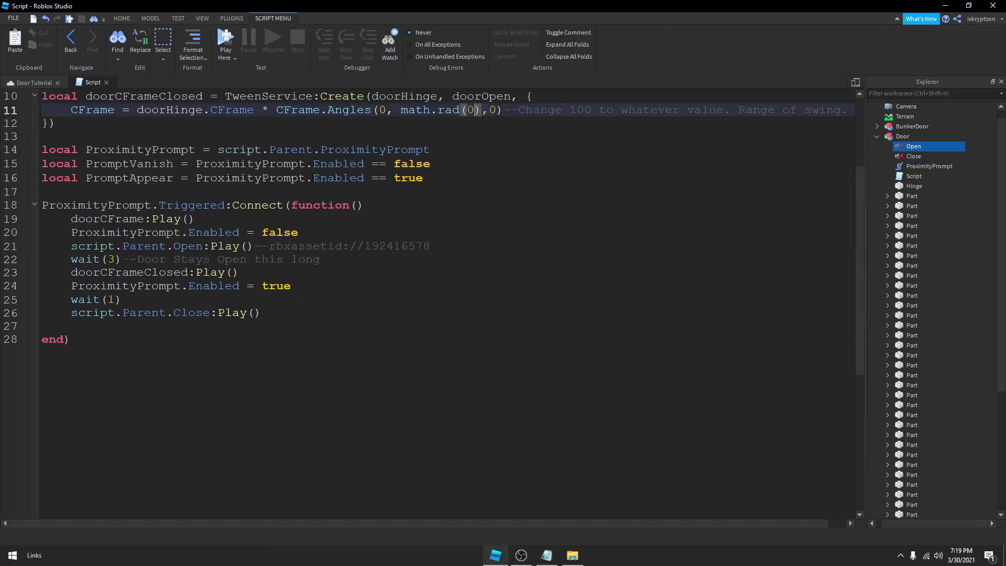
Examine the ProximityPrompt.Triggered function, especially the wait call that controls how long the door stays open
{"action": "left_click_drag", "start_coordinate": [43, 204], "coordinate": [380, 338]}
{"action": "left_click", "coordinate": [379, 336]}
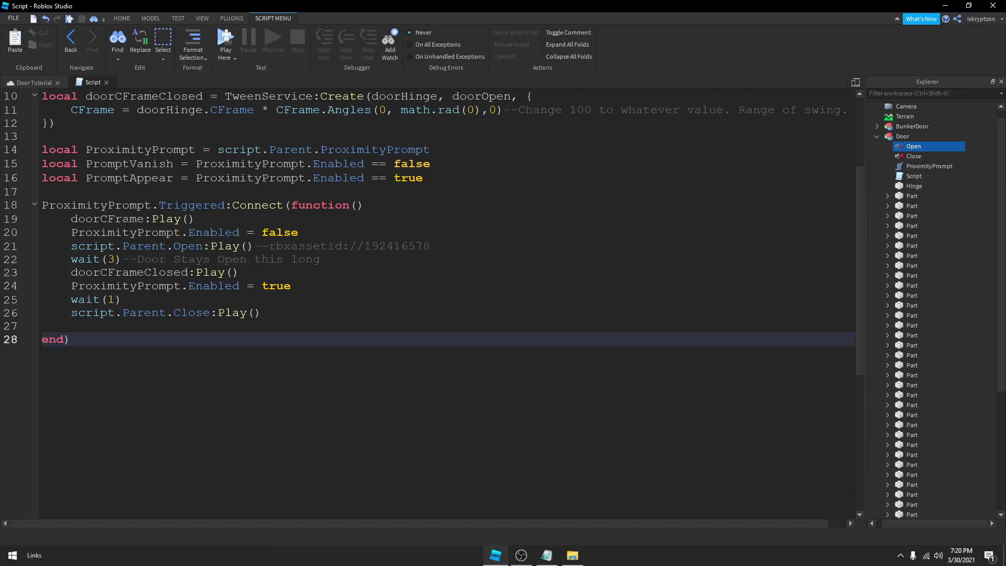
{"action": "left_click", "coordinate": [116, 259]}
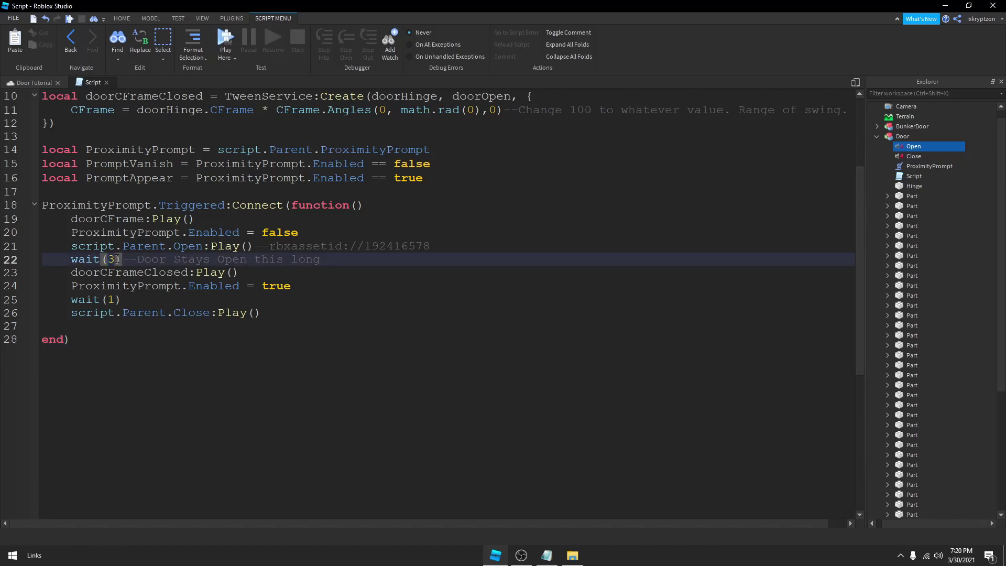
{"action": "left_click", "coordinate": [323, 283]}
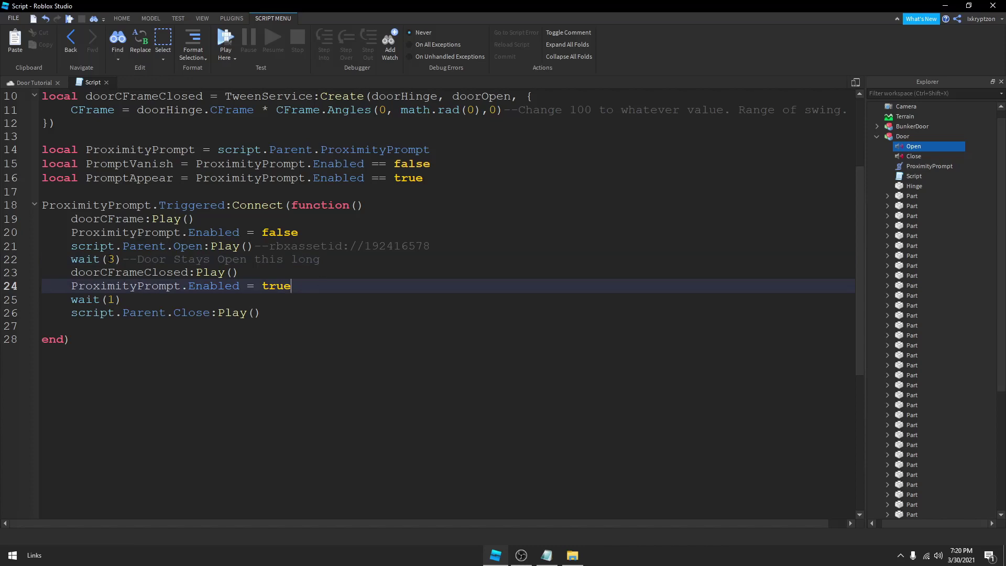
{"action": "left_click", "coordinate": [110, 258]}
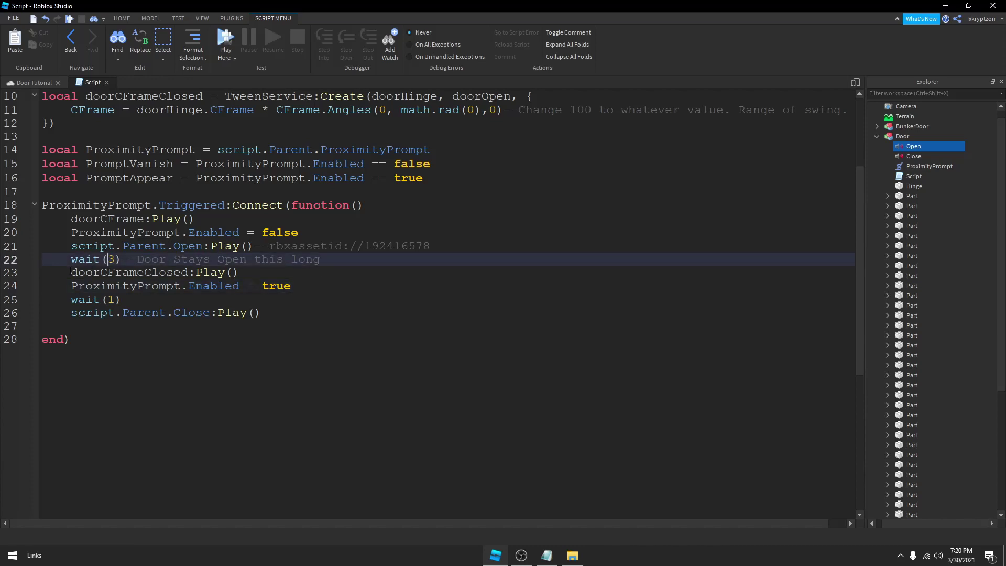
Examine the closing part of the ProximityPrompt.Triggered function, from doorCFrameClosed:Play() through the final wait to the Close sound
{"action": "left_click_drag", "start_coordinate": [71, 271], "coordinate": [306, 312]}
{"action": "left_click", "coordinate": [306, 311]}
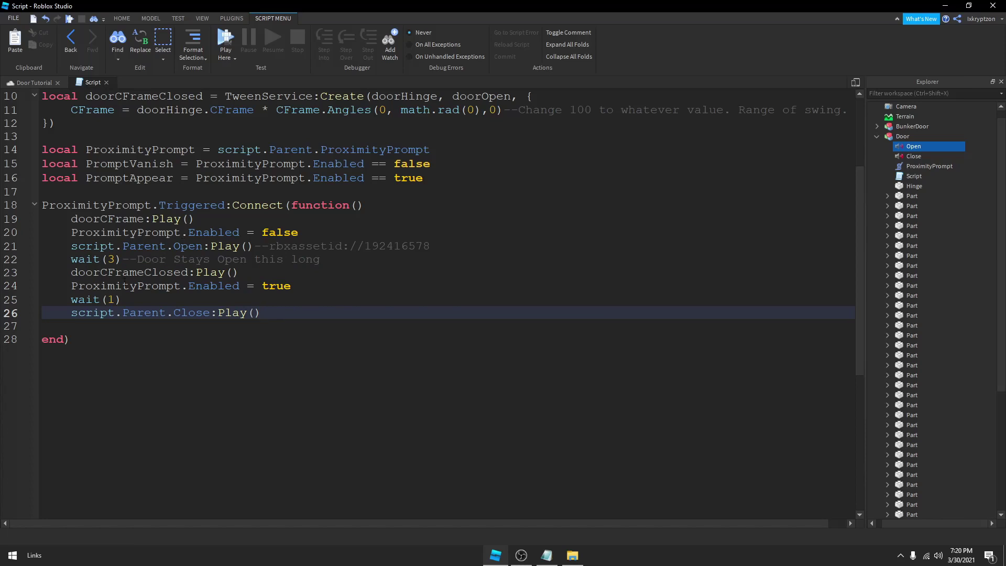
{"action": "left_click", "coordinate": [117, 300]}
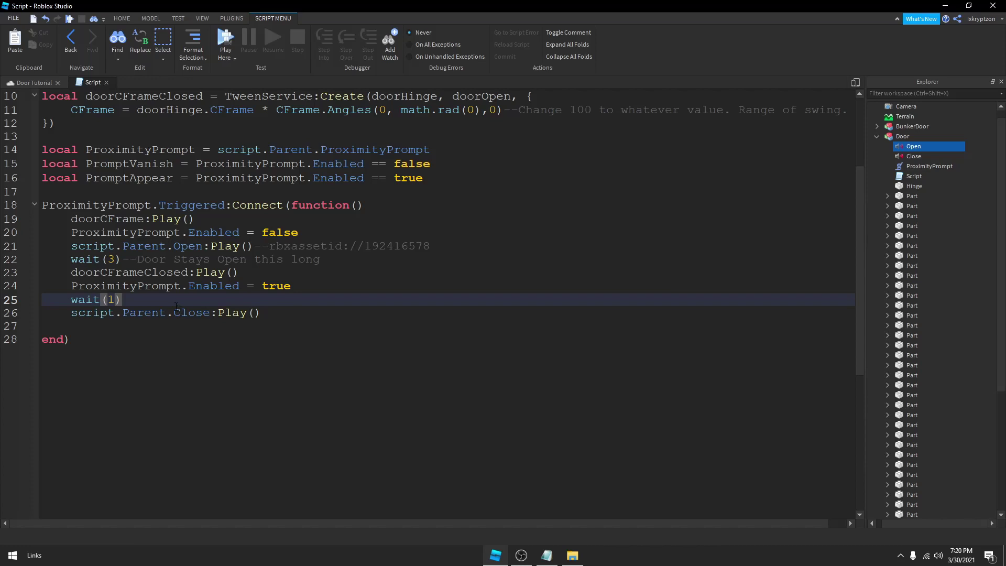
{"action": "scroll", "coordinate": [209, 210], "scroll_direction": "up", "scroll_amount": 1}
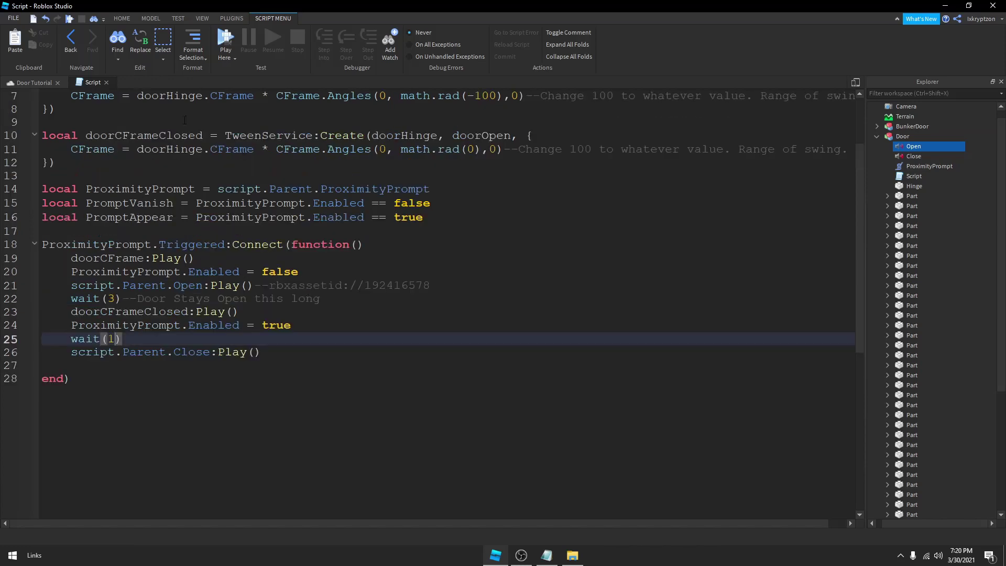
Close the door script and collapse the Door model in the Explorer
{"action": "left_click", "coordinate": [106, 83]}
{"action": "scroll", "coordinate": [619, 204], "scroll_direction": "down", "scroll_amount": 3}
{"action": "right_click_drag", "start_coordinate": [619, 204], "coordinate": [645, 200]}
{"action": "left_click", "coordinate": [877, 136]}
{"action": "scroll", "coordinate": [645, 200], "scroll_direction": "up", "scroll_amount": 3}
Start a playtest, walk the avatar up to the wooden door and trigger its proximity prompt
{"action": "left_click", "coordinate": [122, 19]}
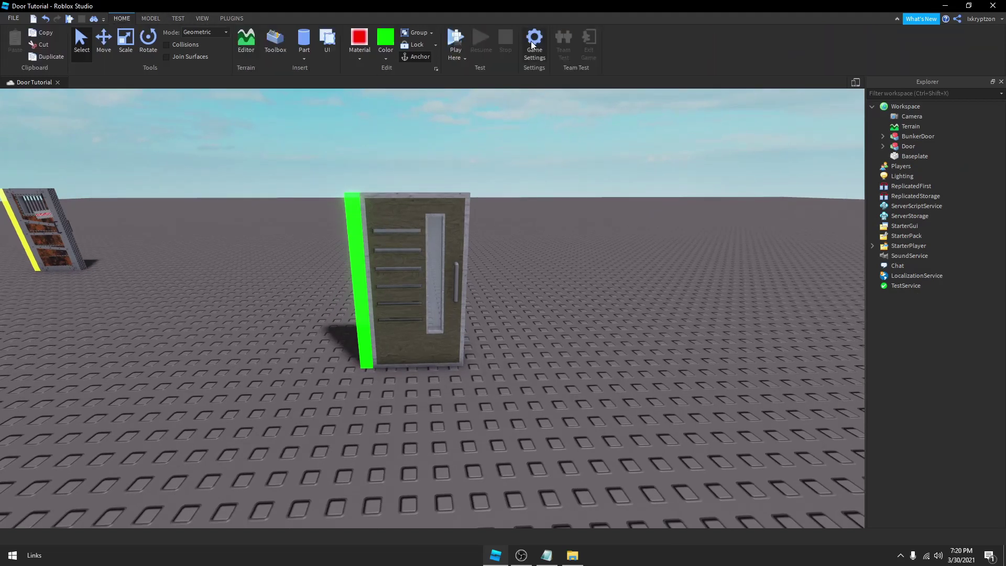
{"action": "left_click", "coordinate": [455, 40]}
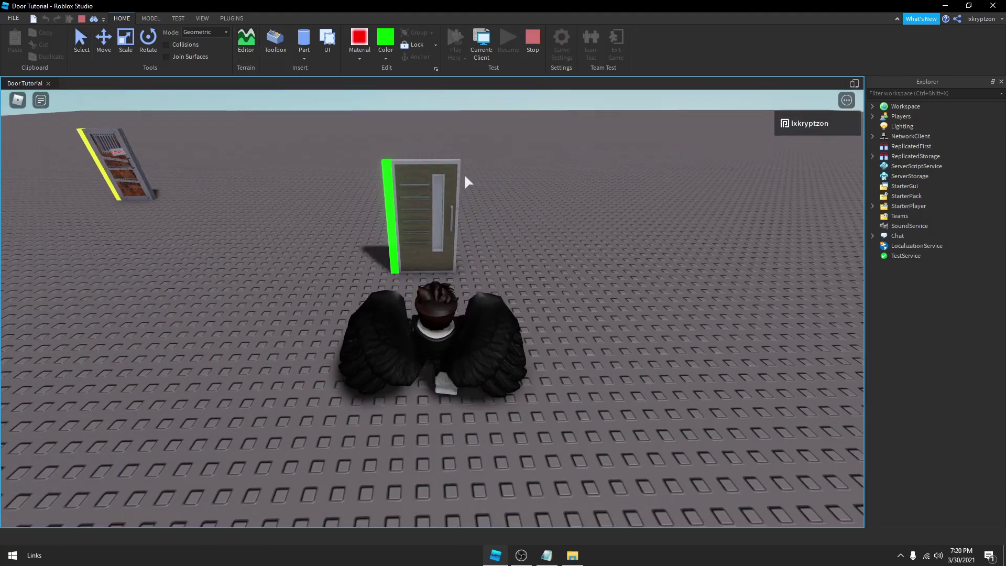
{"action": "key", "text": "w"}
{"action": "right_click_drag", "start_coordinate": [465, 177], "coordinate": [467, 182]}
{"action": "scroll", "coordinate": [465, 177], "scroll_direction": "up", "scroll_amount": 1}
{"action": "key", "text": "e"}
Move the avatar around the wooden door to check it from the front and side, and stop the playtest
{"action": "scroll", "coordinate": [464, 176], "scroll_direction": "up", "scroll_amount": 3}
{"action": "key", "text": "s"}
{"action": "key", "text": "d"}
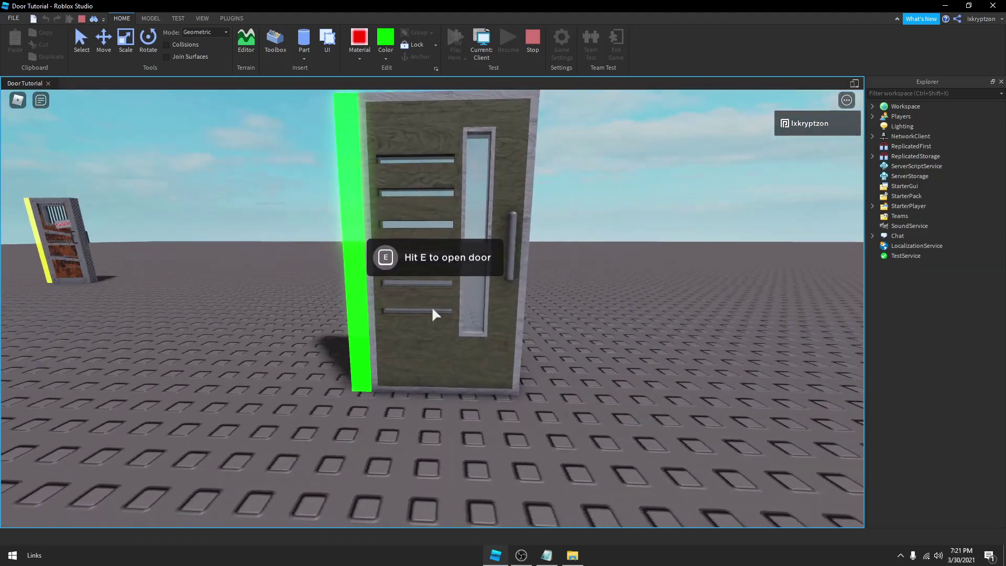
{"action": "right_click_drag", "start_coordinate": [433, 314], "coordinate": [505, 269]}
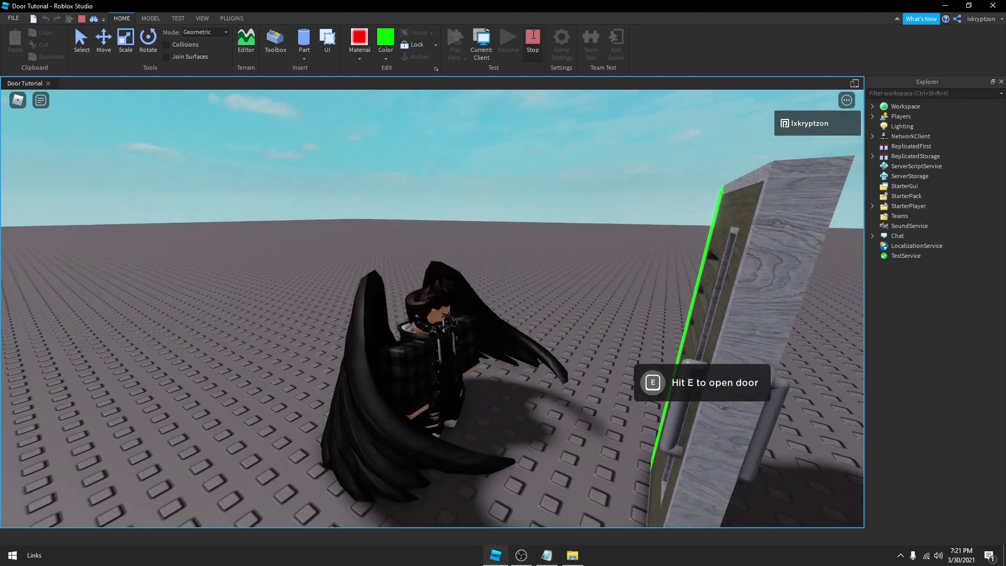
{"action": "left_click", "coordinate": [533, 35]}
Inspect the BunkerDoor model up close, including its barred window, emergency sign and yellow hinge
{"action": "right_click_drag", "start_coordinate": [593, 260], "coordinate": [619, 235]}
{"action": "key", "text": "a"}
{"action": "key", "text": "w"}
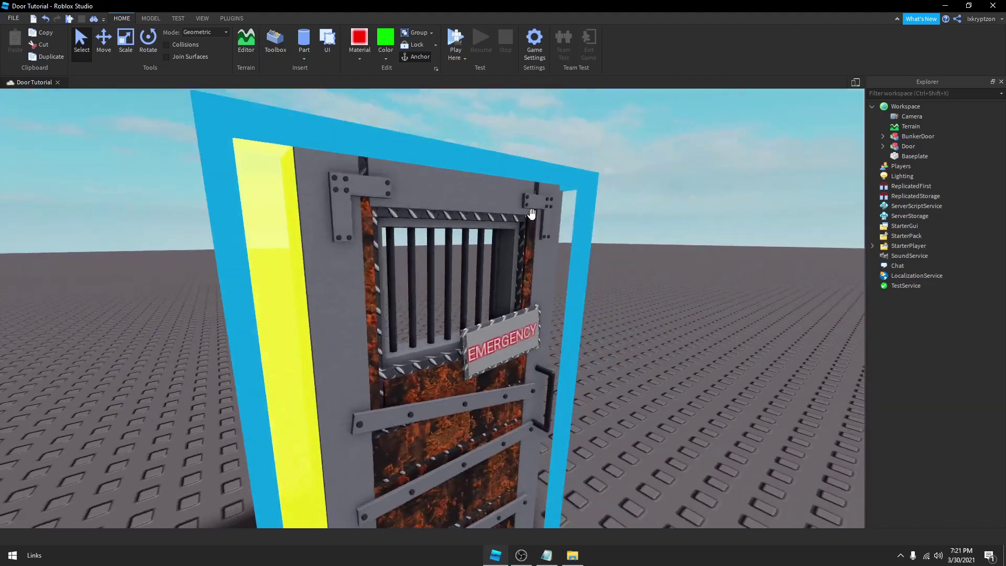
{"action": "key", "text": "s"}
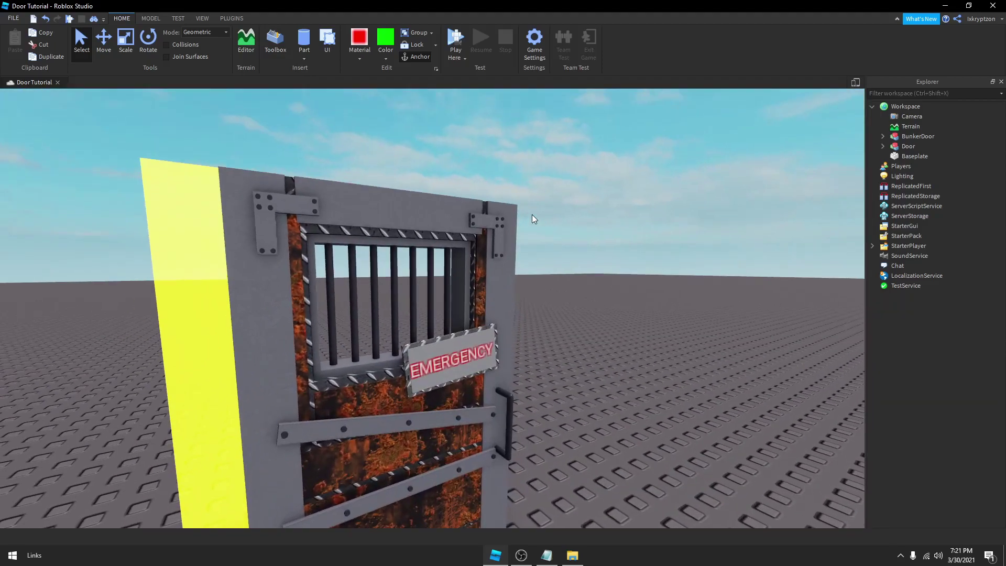